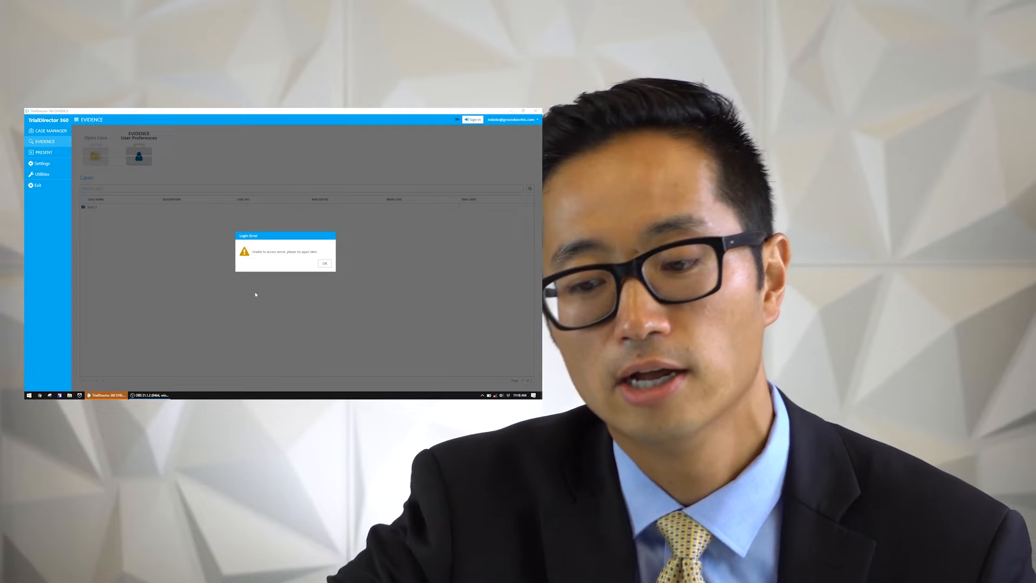
Dismiss the login error and open the case "test 2"
{"action": "left_click", "coordinate": [325, 264]}
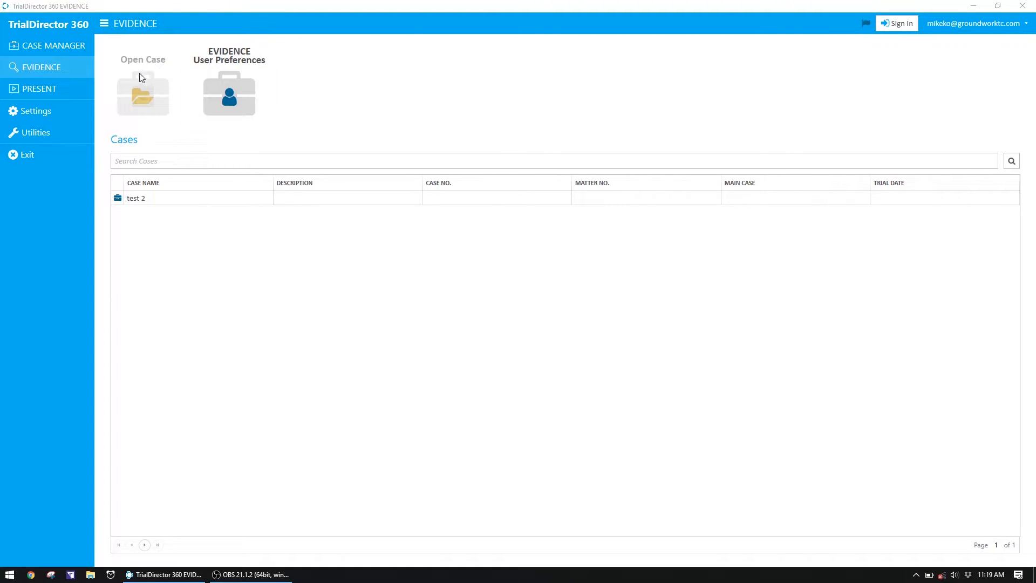
{"action": "double_click", "coordinate": [138, 199]}
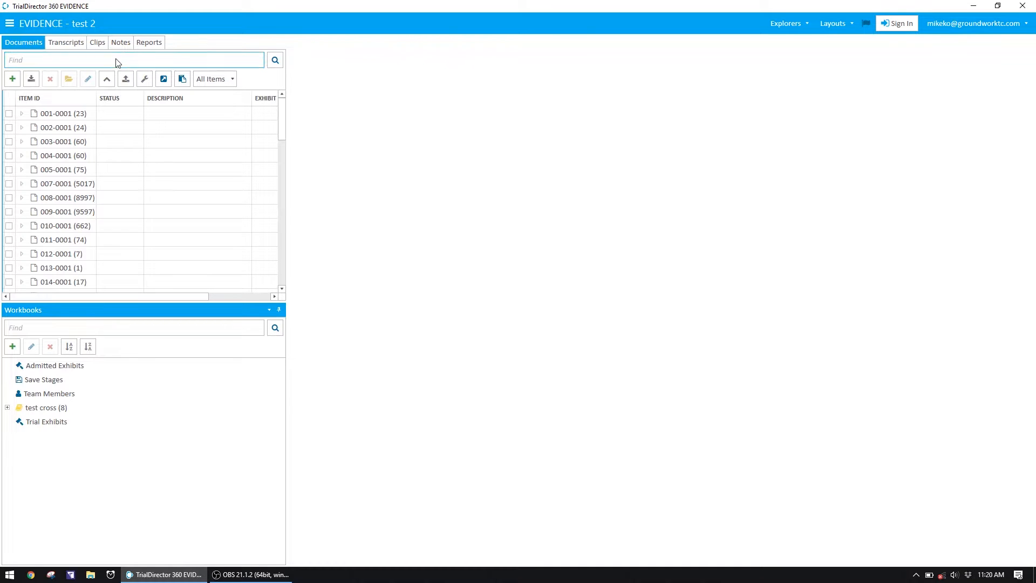
{"action": "left_click", "coordinate": [789, 23]}
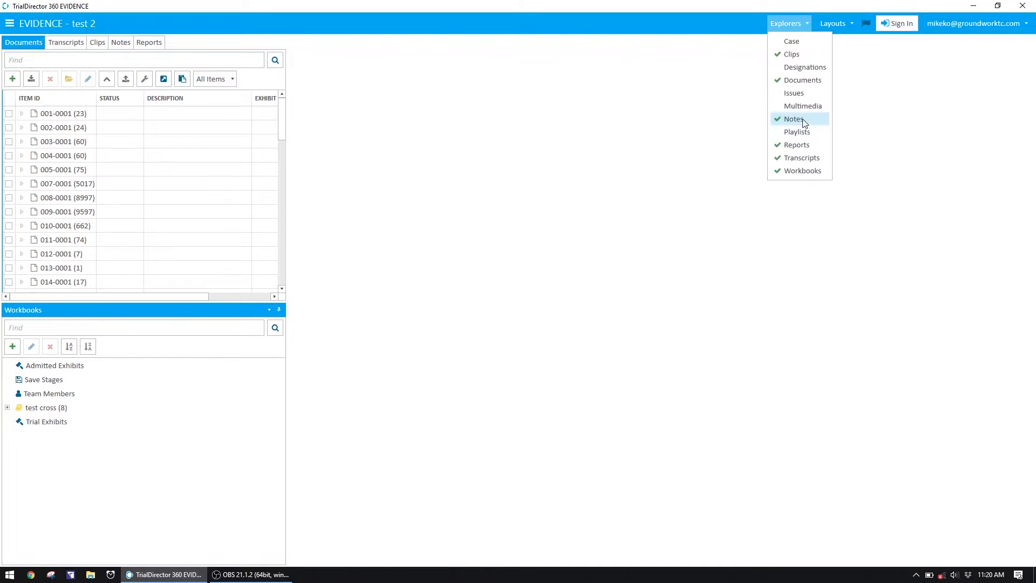
{"action": "left_click", "coordinate": [796, 43]}
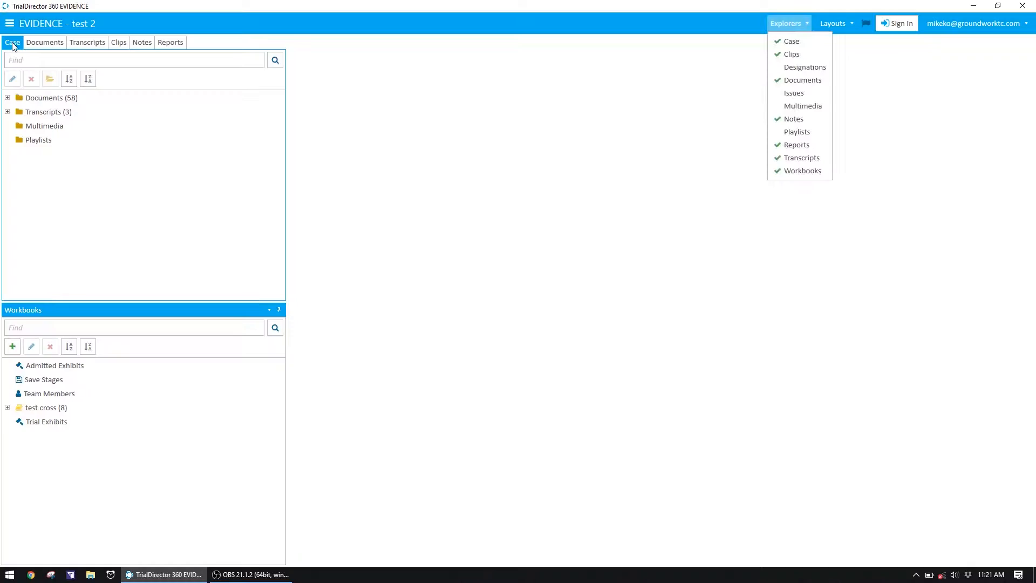
{"action": "right_click", "coordinate": [11, 43]}
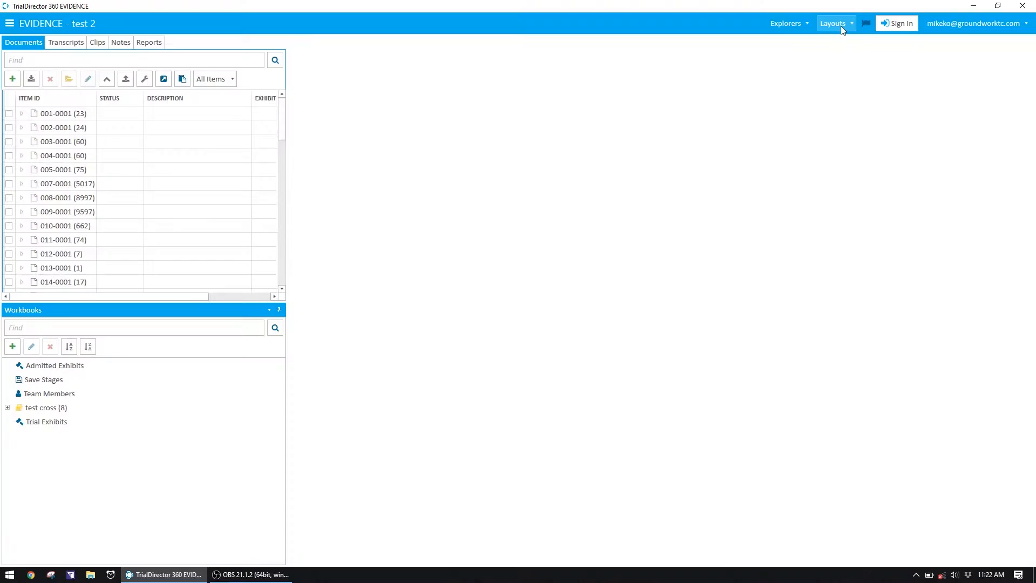
{"action": "left_click", "coordinate": [841, 26]}
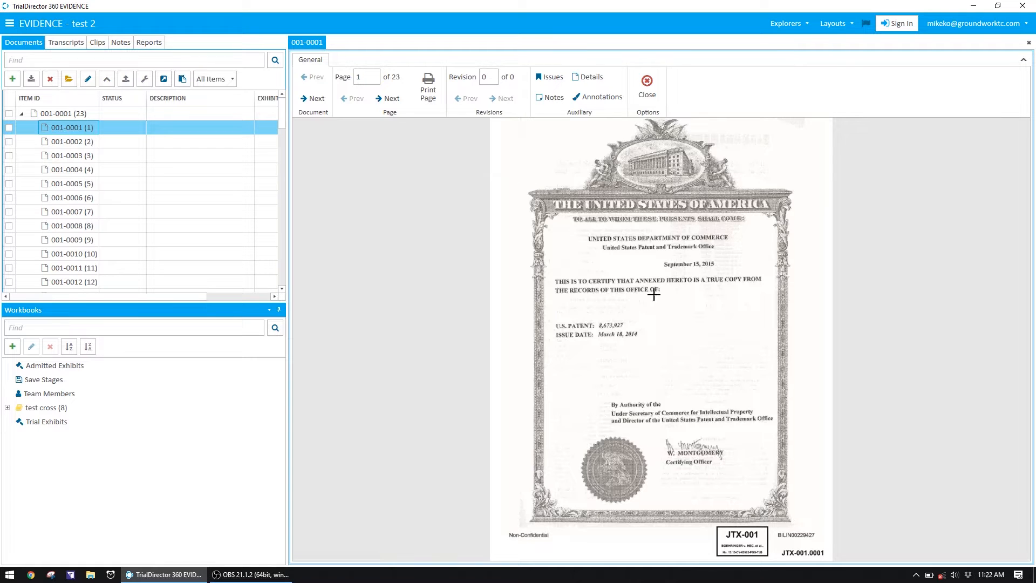
Browse to the next page of document 001-0001 and return to page 1
{"action": "left_click", "coordinate": [389, 99]}
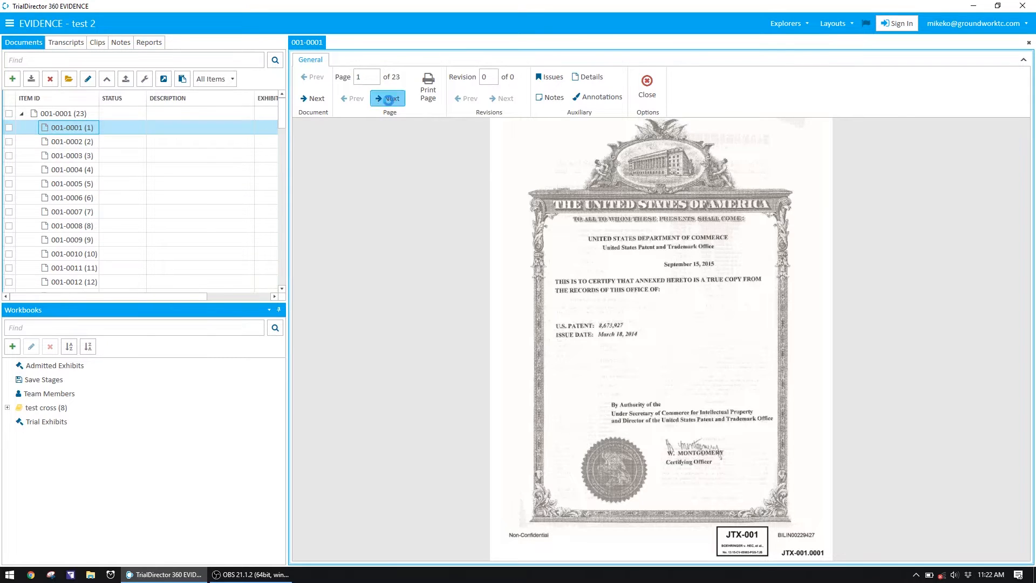
{"action": "left_click", "coordinate": [354, 98]}
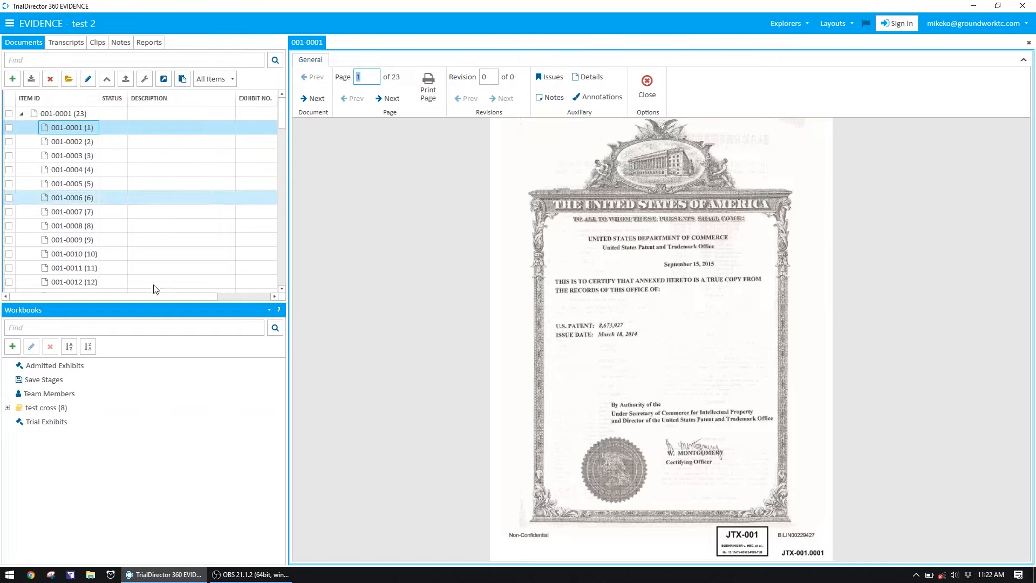
{"action": "scroll", "coordinate": [85, 193], "scroll_direction": "down", "scroll_amount": 2}
{"action": "scroll", "coordinate": [85, 193], "scroll_direction": "up", "scroll_amount": 2}
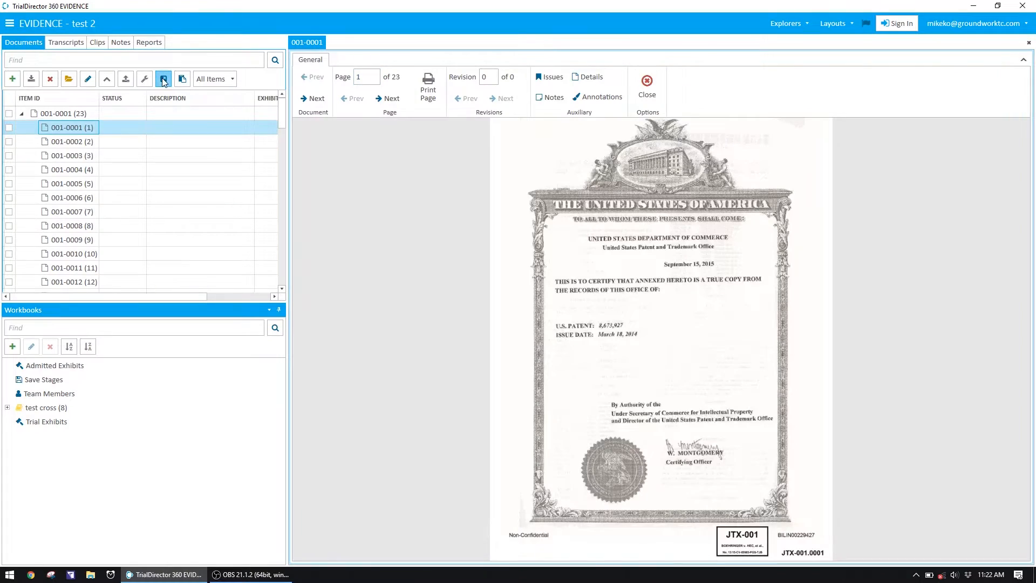
Show the Document Batch and Document Annotations panes for 001-0001 and enlarge the Annotations pane to show its tools
{"action": "left_click", "coordinate": [164, 80]}
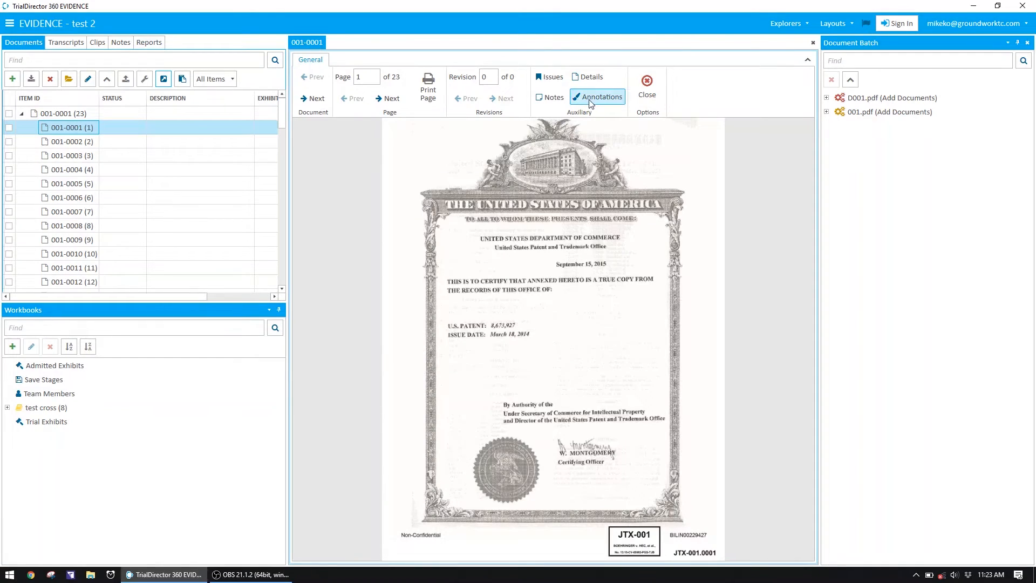
{"action": "left_click", "coordinate": [596, 103]}
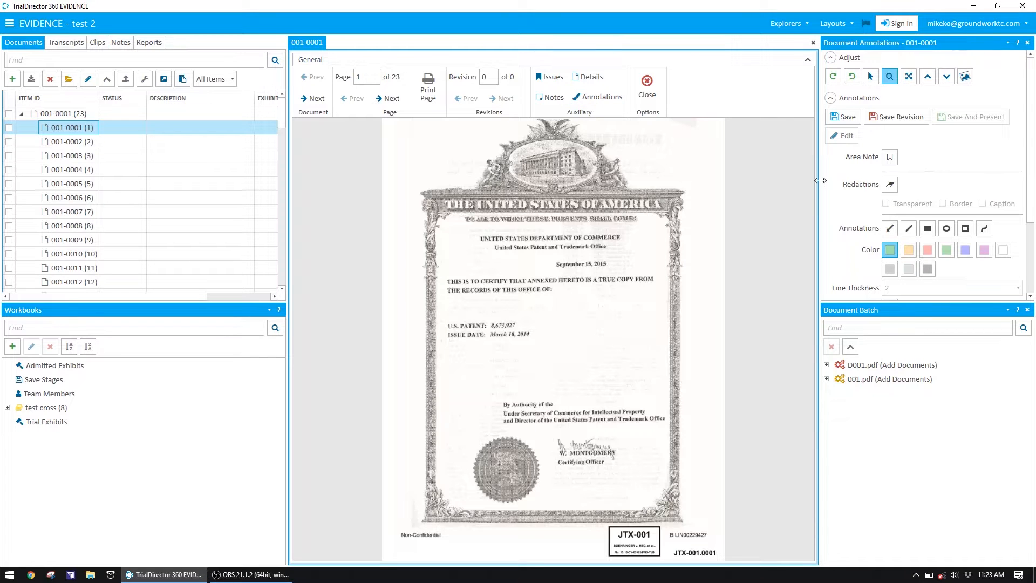
{"action": "left_click_drag", "start_coordinate": [924, 301], "coordinate": [911, 401]}
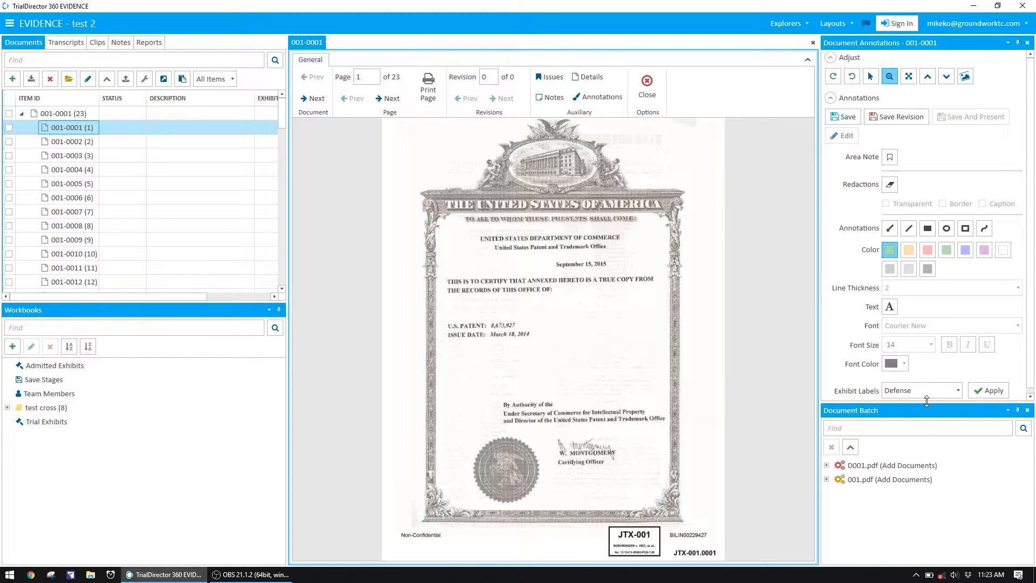
{"action": "left_click_drag", "start_coordinate": [928, 405], "coordinate": [929, 455]}
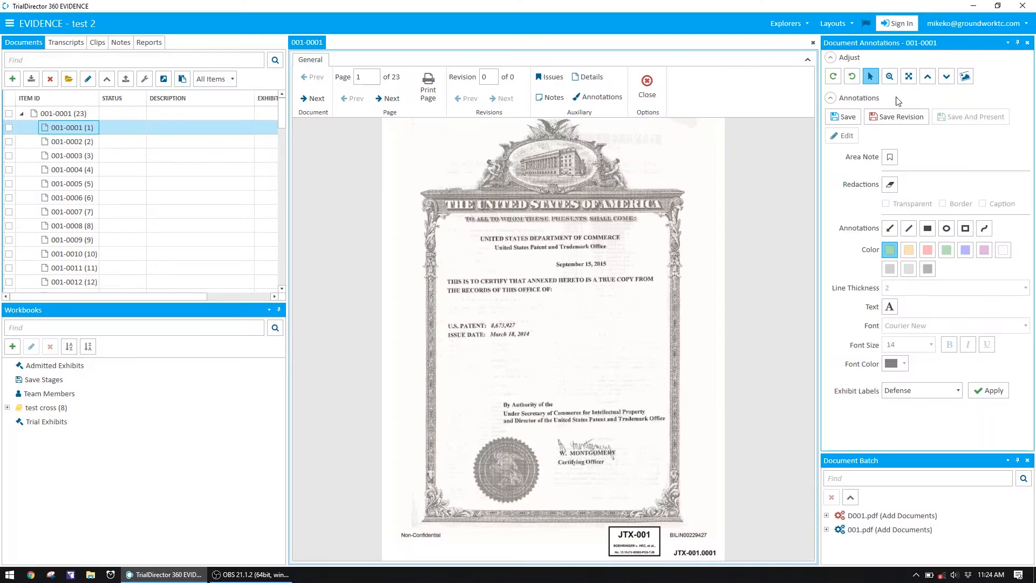
Dock the Document Annotations pane above the document viewer and reduce its height
{"action": "mouse_move", "coordinate": [875, 43]}
{"action": "left_mouse_down"}
{"action": "mouse_move", "coordinate": [761, 228]}
{"action": "mouse_move", "coordinate": [565, 179]}
{"action": "mouse_move", "coordinate": [559, 262]}
{"action": "mouse_move", "coordinate": [478, 380]}
{"action": "mouse_move", "coordinate": [581, 311]}
{"action": "mouse_move", "coordinate": [591, 346]}
{"action": "mouse_move", "coordinate": [540, 253]}
{"action": "mouse_move", "coordinate": [568, 286]}
{"action": "mouse_move", "coordinate": [555, 283]}
{"action": "left_mouse_up"}
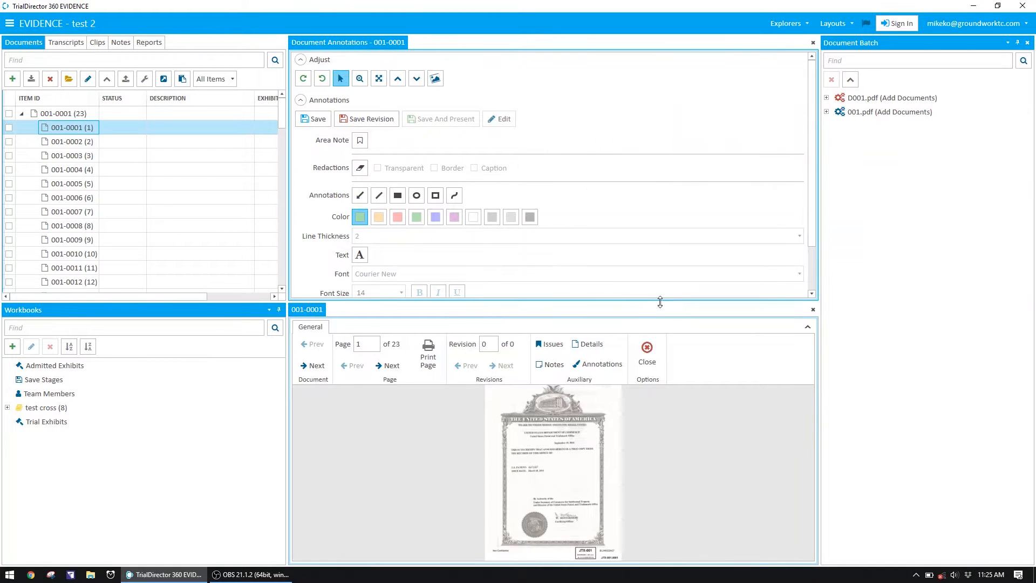
{"action": "mouse_move", "coordinate": [661, 294]}
{"action": "left_mouse_down"}
{"action": "mouse_move", "coordinate": [661, 125]}
{"action": "mouse_move", "coordinate": [658, 158]}
{"action": "left_mouse_up"}
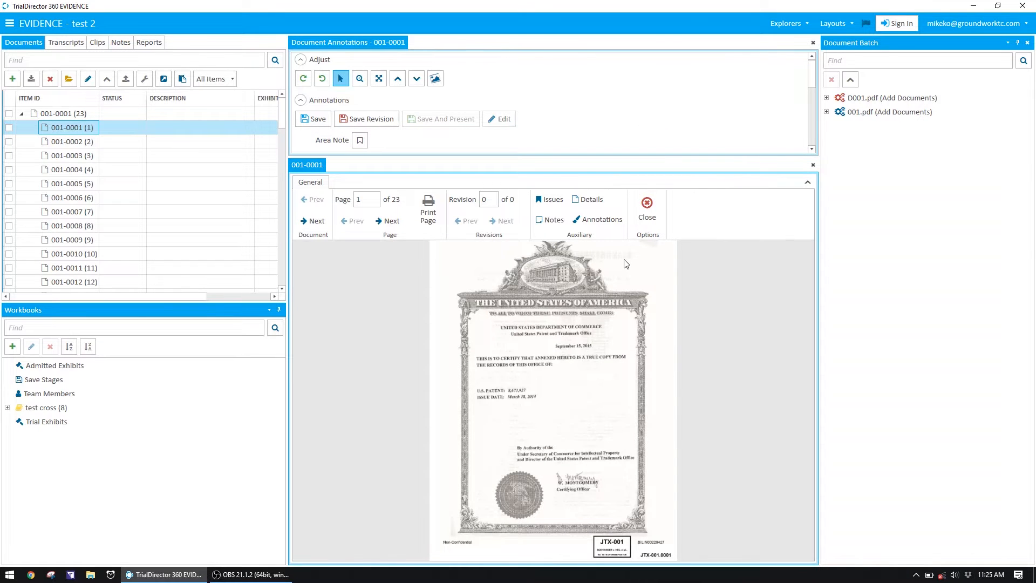
Close the Document Annotations and Document Batch panes
{"action": "left_click", "coordinate": [814, 42]}
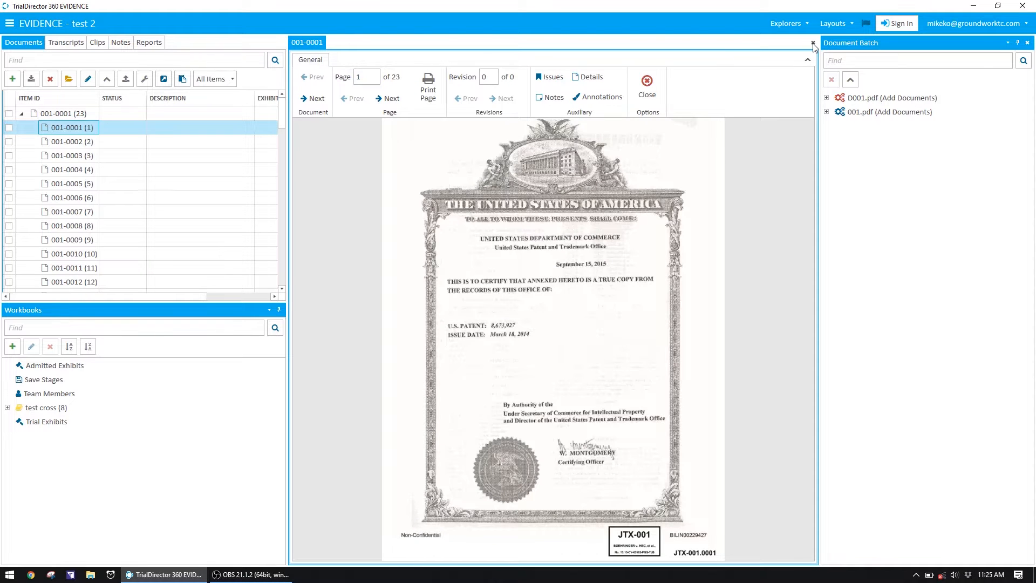
{"action": "left_click", "coordinate": [1028, 43]}
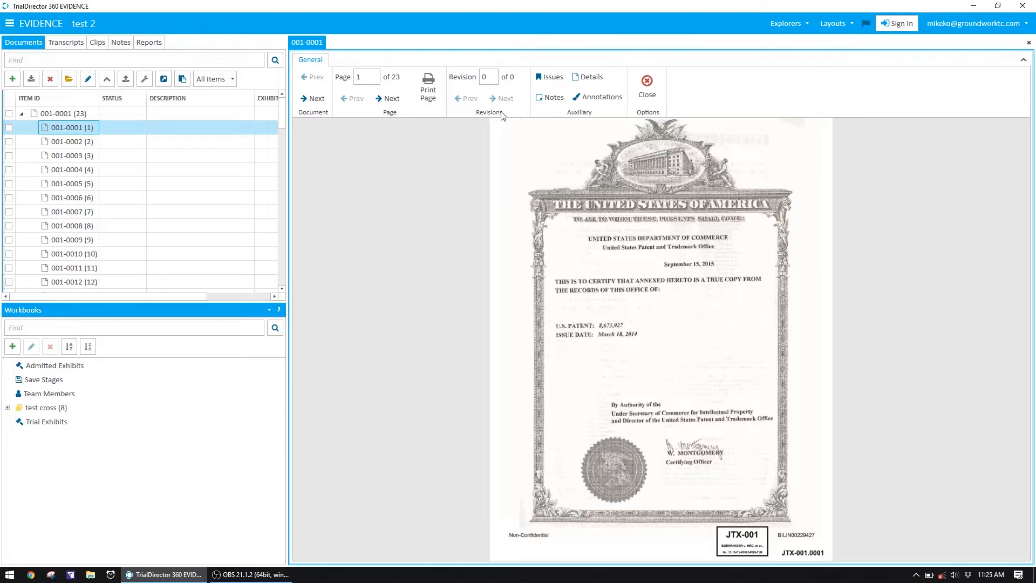
Dock the Workbooks pane side by side with the Documents pane, and restore the stacked layout
{"action": "left_click", "coordinate": [269, 310]}
{"action": "left_click", "coordinate": [270, 380]}
{"action": "left_click_drag", "start_coordinate": [242, 304], "coordinate": [163, 300]}
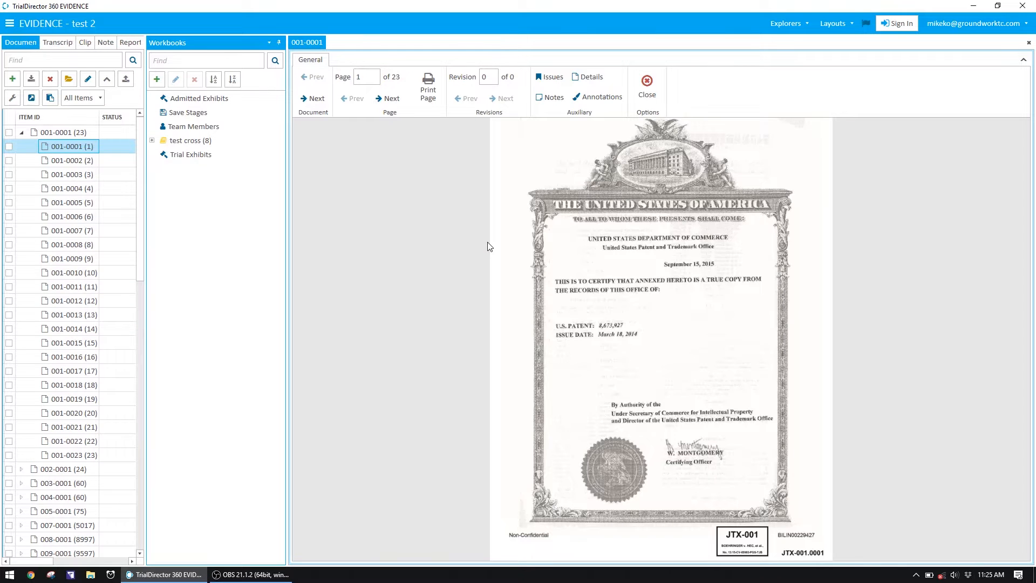
{"action": "left_click", "coordinate": [841, 25]}
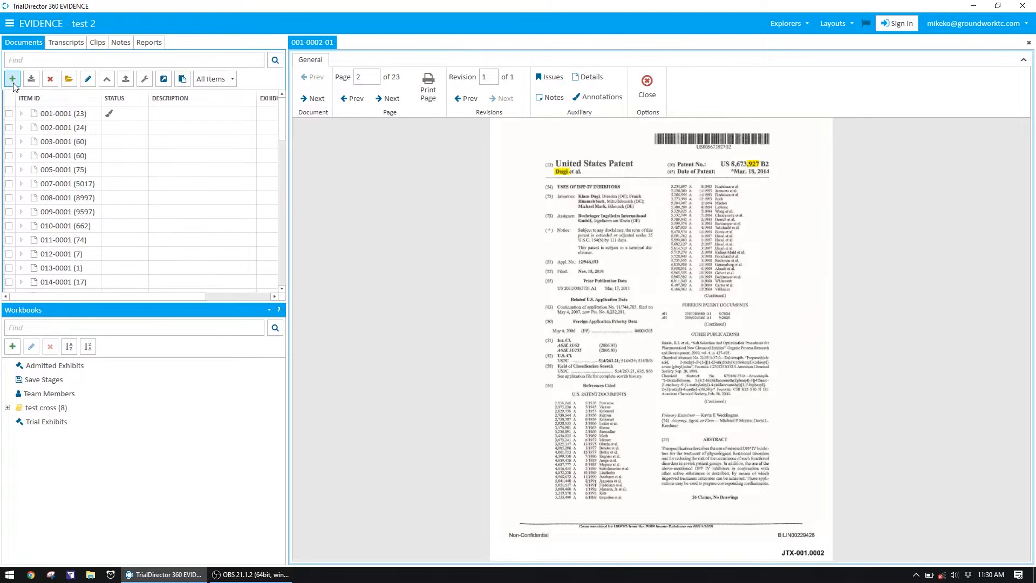
Start adding documents to the case, choosing D021 and D023 from the Desktop, and proceed to the naming options
{"action": "left_click", "coordinate": [12, 79]}
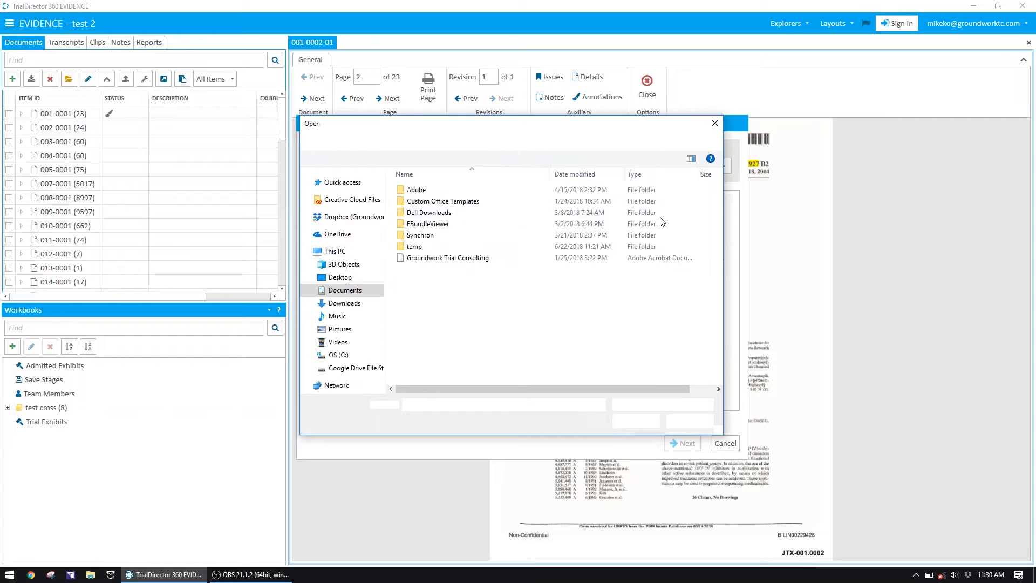
{"action": "left_click", "coordinate": [341, 280]}
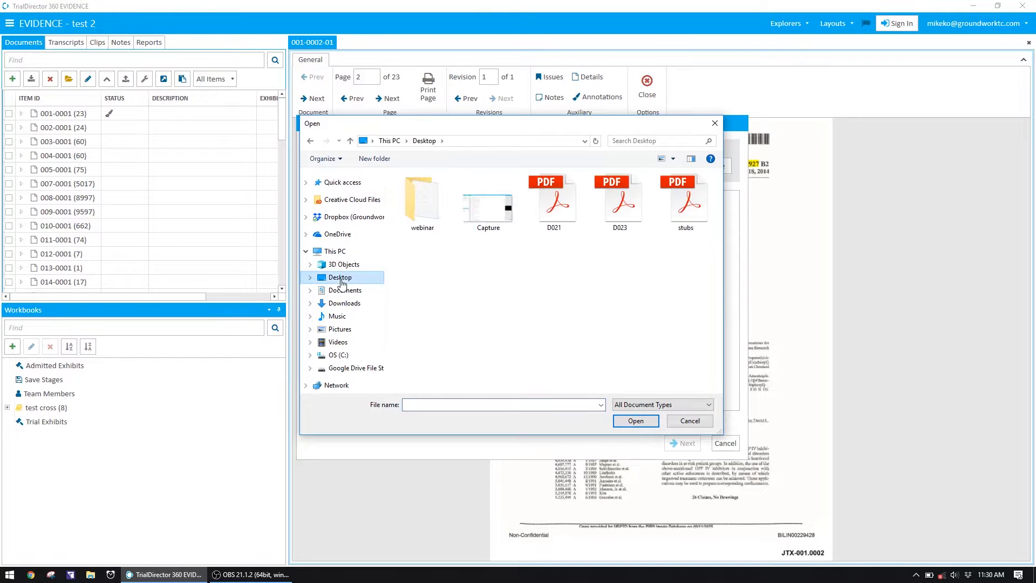
{"action": "left_click_drag", "start_coordinate": [560, 269], "coordinate": [629, 188]}
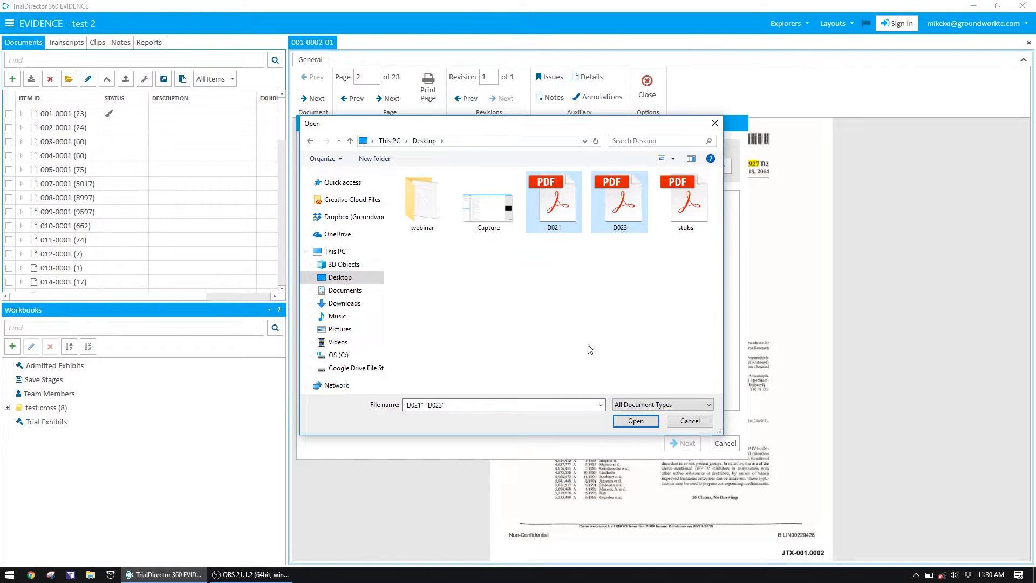
{"action": "left_click", "coordinate": [637, 421]}
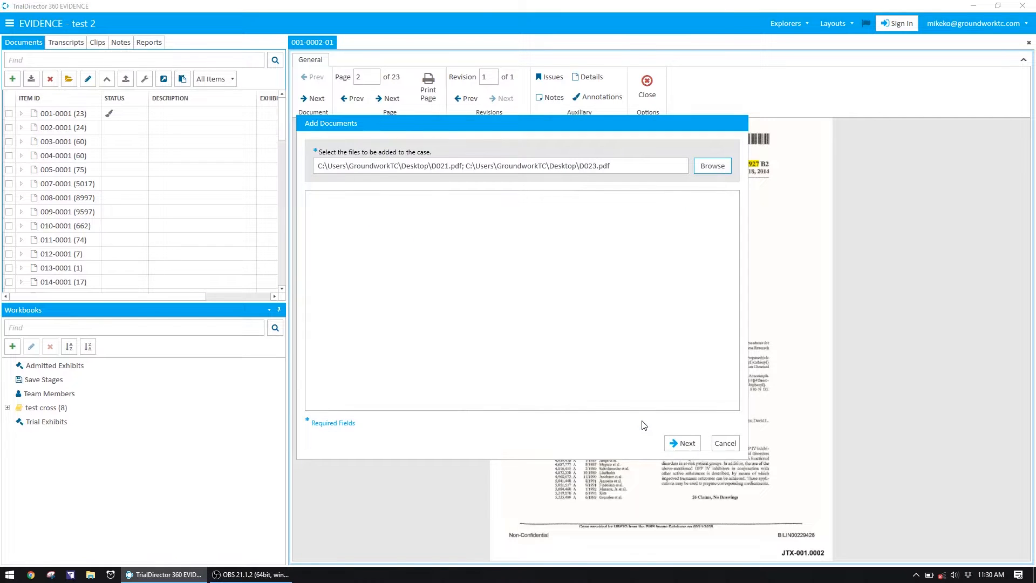
{"action": "left_click", "coordinate": [681, 444]}
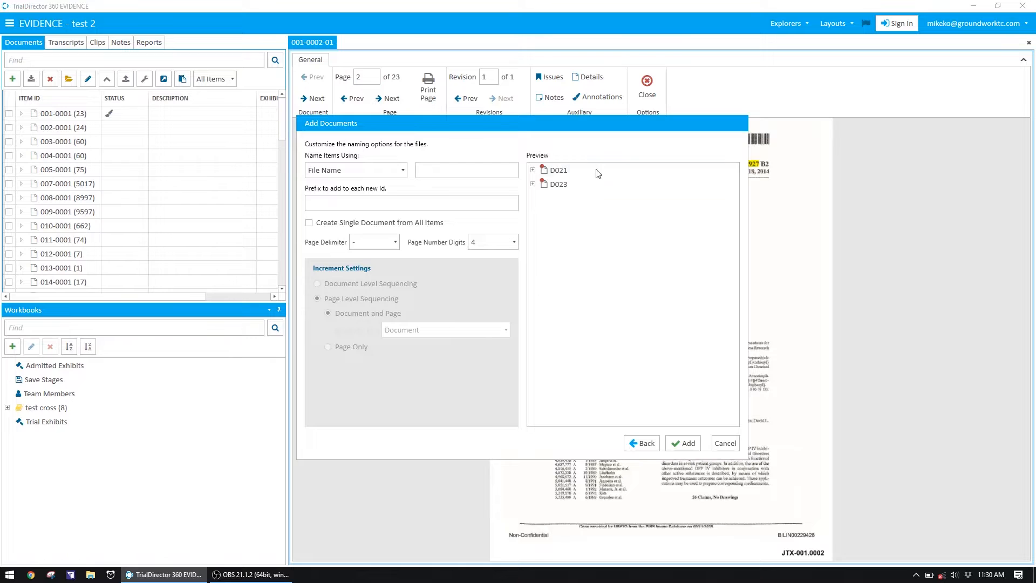
Expand D021 in the naming preview and set the items to be named using Starting With
{"action": "left_click", "coordinate": [565, 173]}
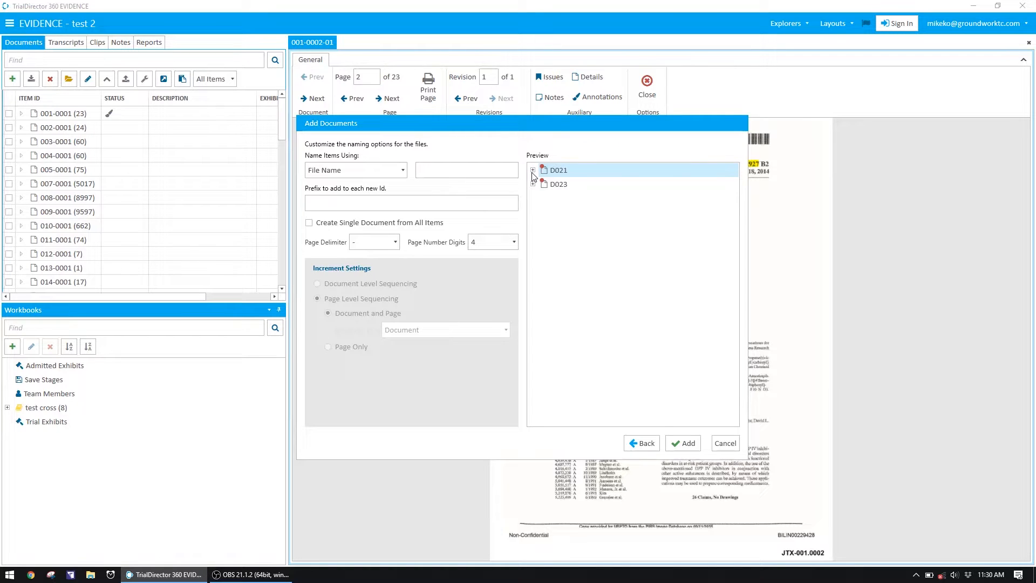
{"action": "left_click", "coordinate": [387, 209]}
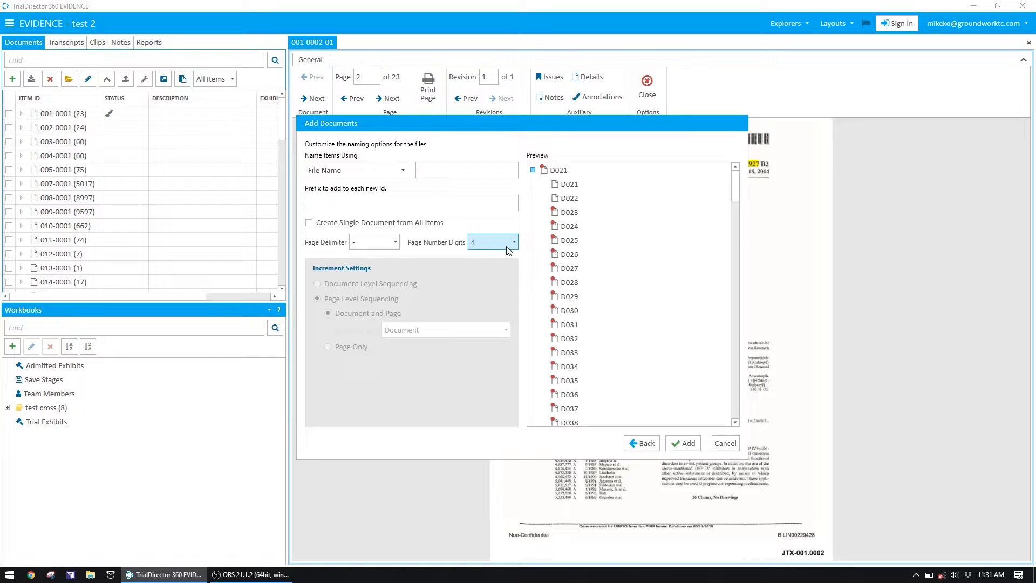
{"action": "left_click", "coordinate": [404, 172]}
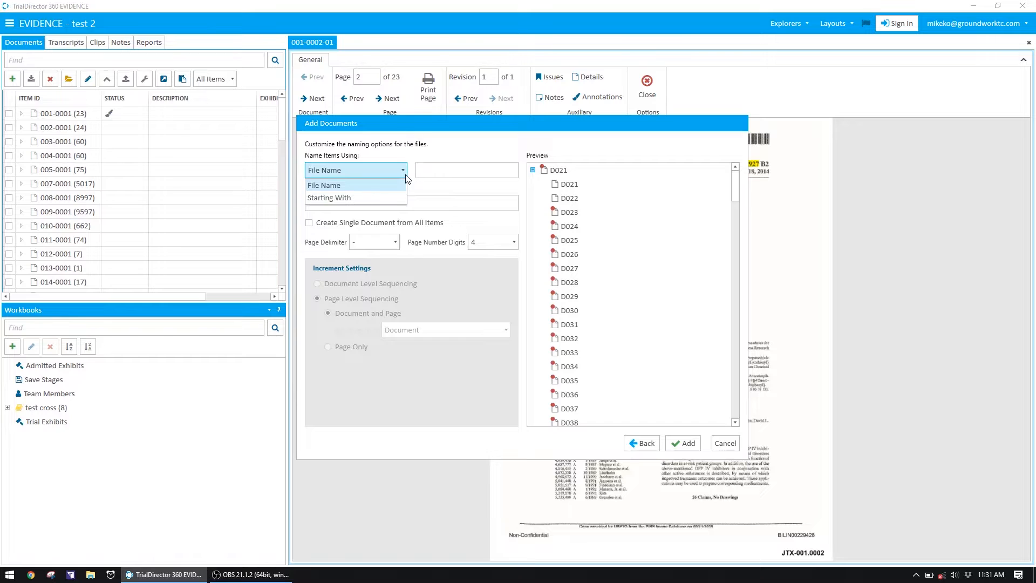
{"action": "left_click", "coordinate": [387, 200]}
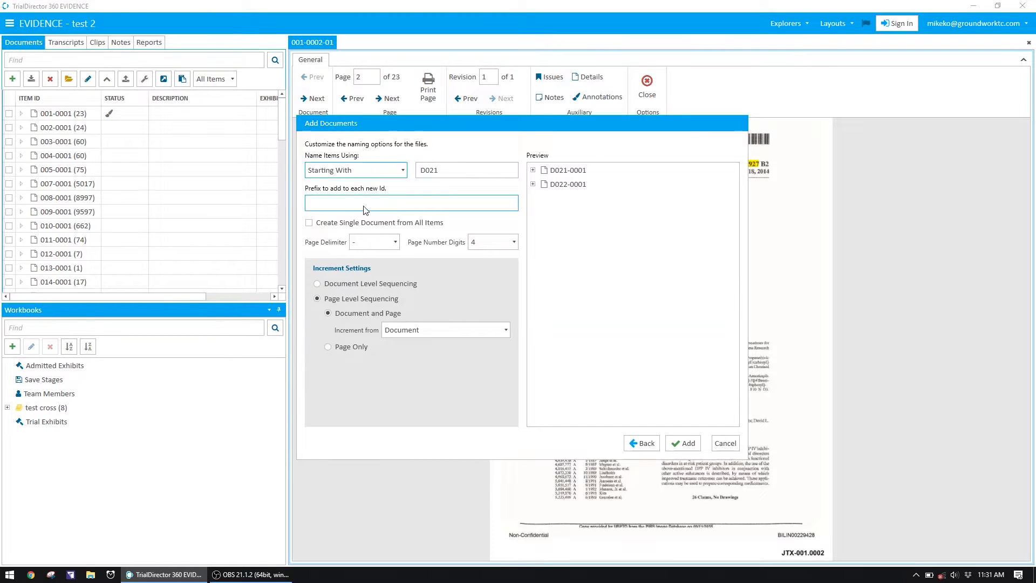
{"action": "left_click", "coordinate": [504, 246]}
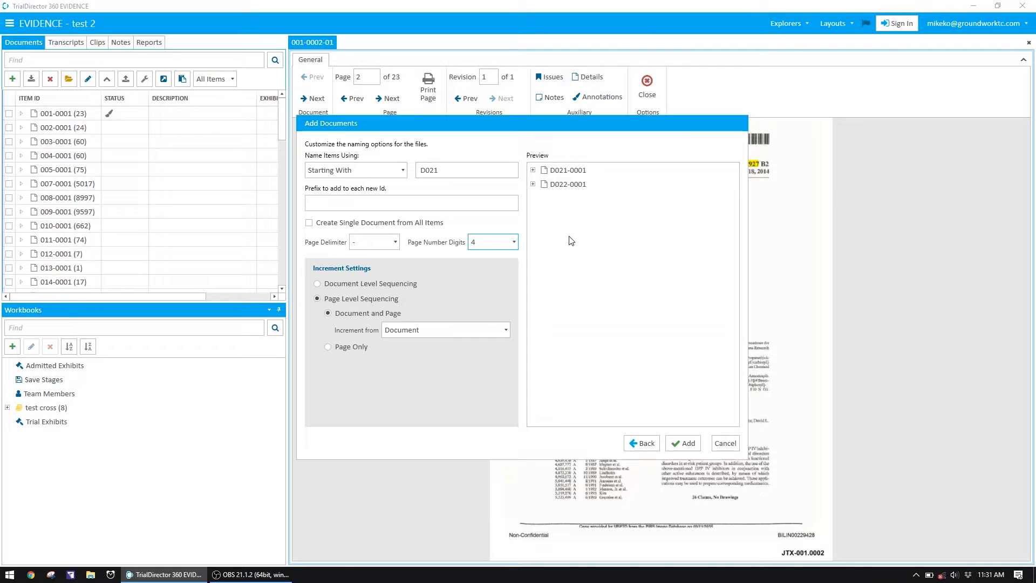
Inspect the page numbering of both incoming documents, D021-0001 and D022-0001, in the naming preview
{"action": "left_click", "coordinate": [533, 170]}
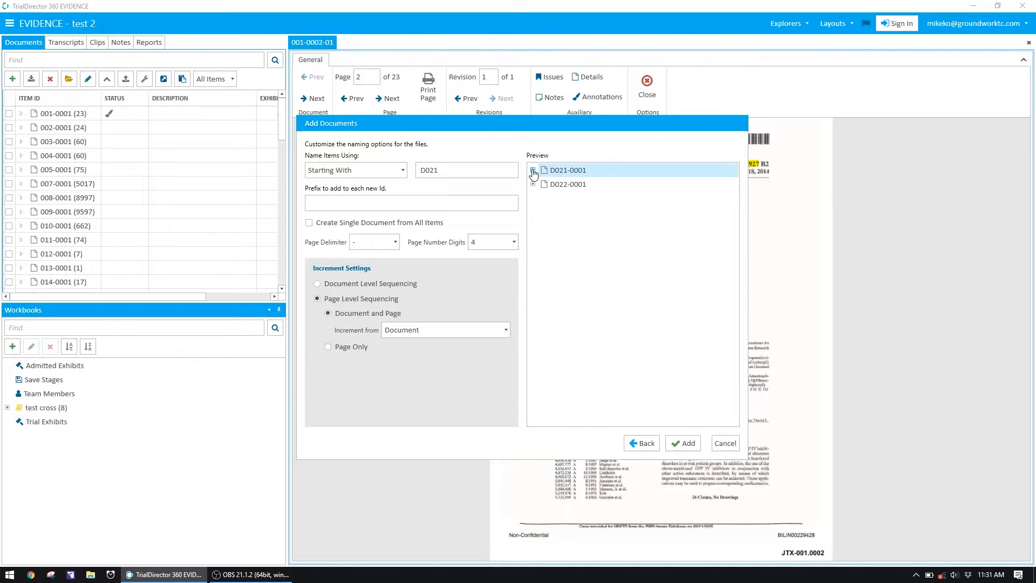
{"action": "left_click", "coordinate": [567, 198]}
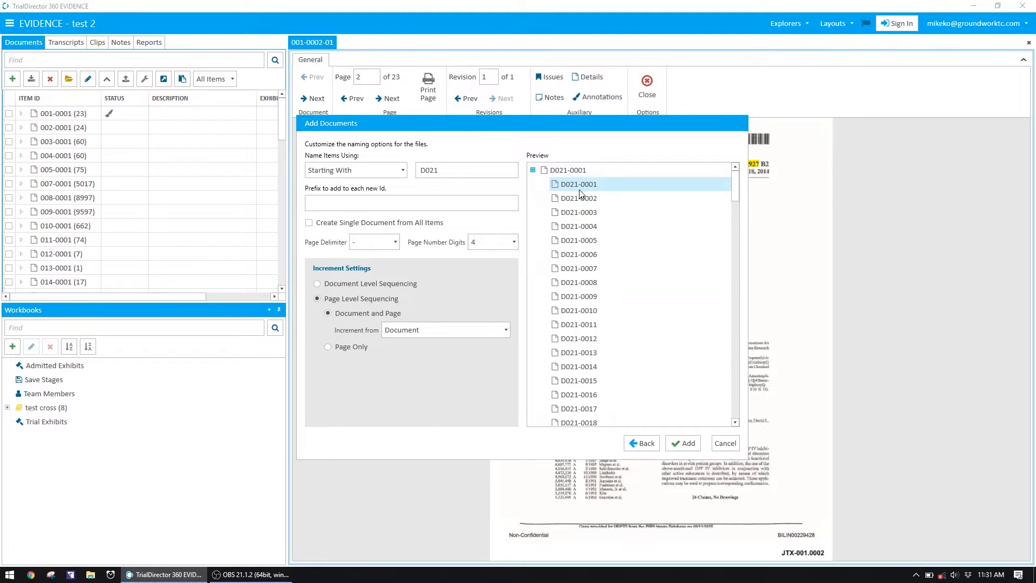
{"action": "scroll", "coordinate": [588, 335], "scroll_direction": "down", "scroll_amount": 14}
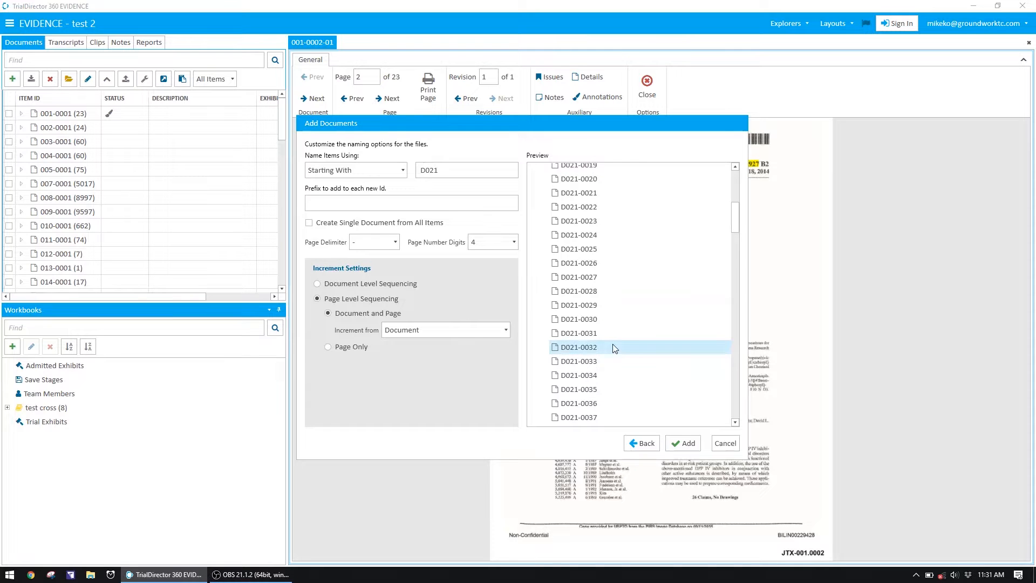
{"action": "scroll", "coordinate": [586, 338], "scroll_direction": "up", "scroll_amount": 14}
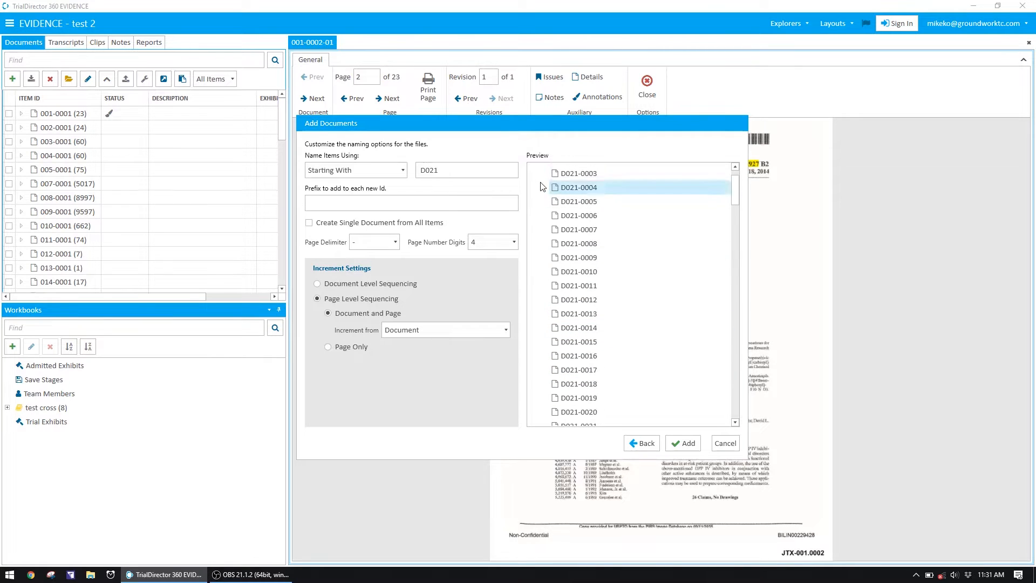
{"action": "left_click", "coordinate": [533, 170]}
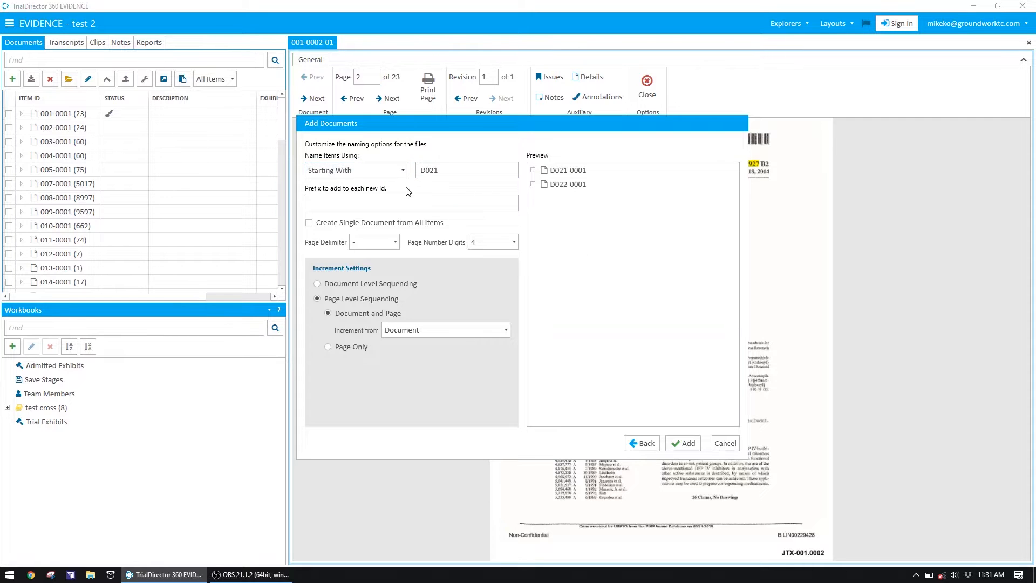
{"action": "left_click", "coordinate": [532, 188]}
{"action": "left_click", "coordinate": [533, 185]}
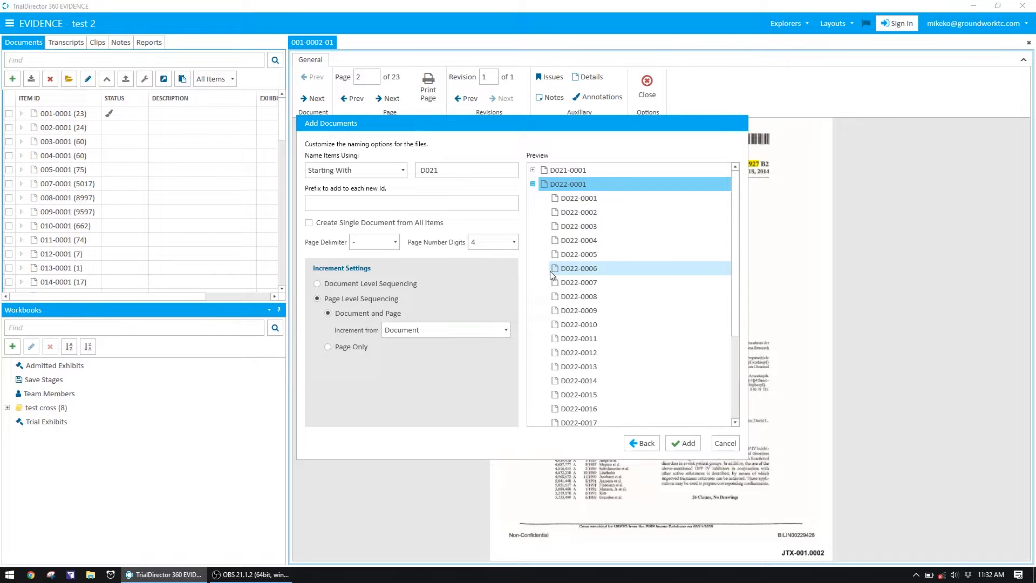
Return to the file selection, replace the two files with only D021.pdf, and proceed to the naming options
{"action": "left_click", "coordinate": [644, 443]}
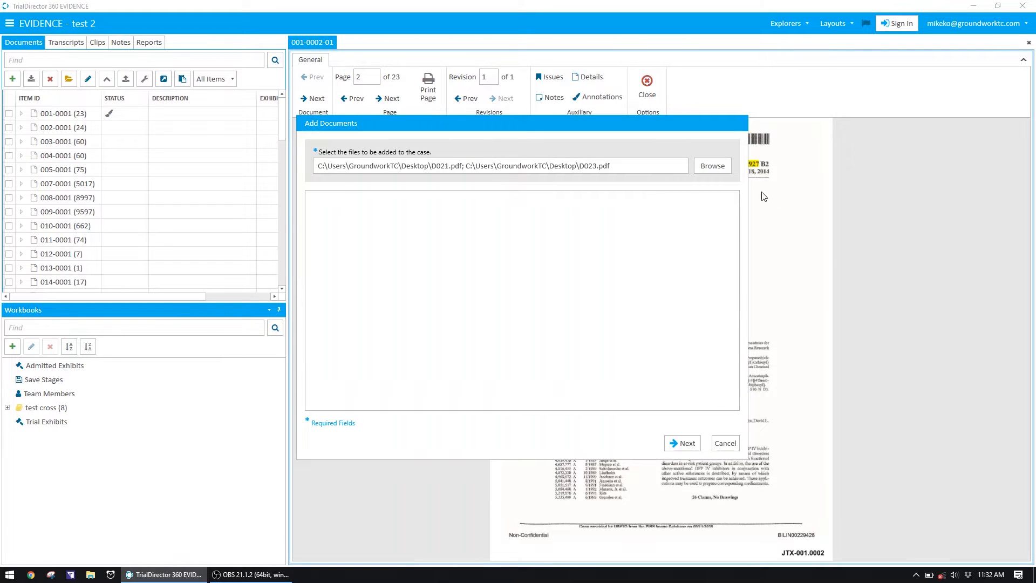
{"action": "left_click", "coordinate": [722, 171]}
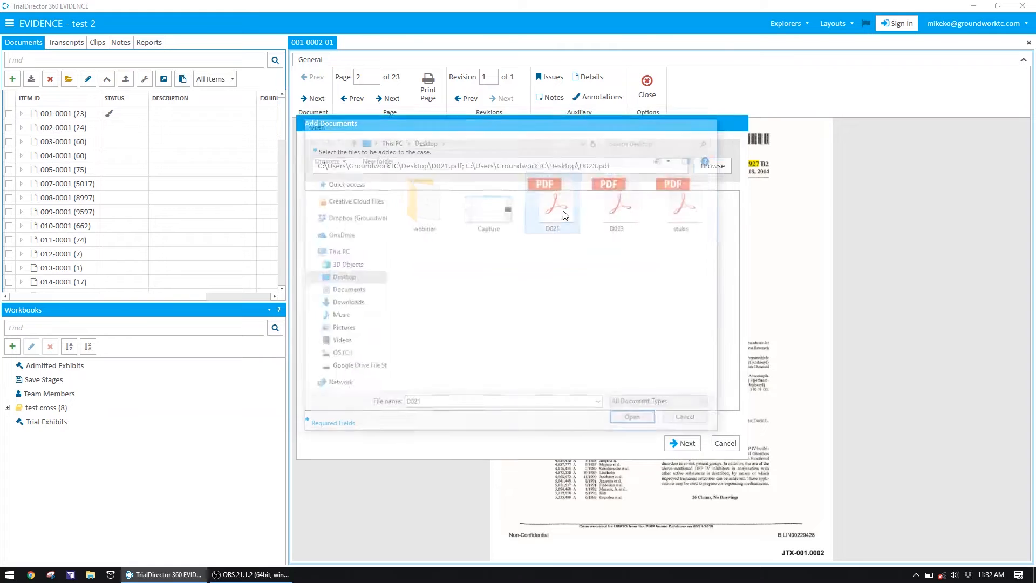
{"action": "key", "text": "Return"}
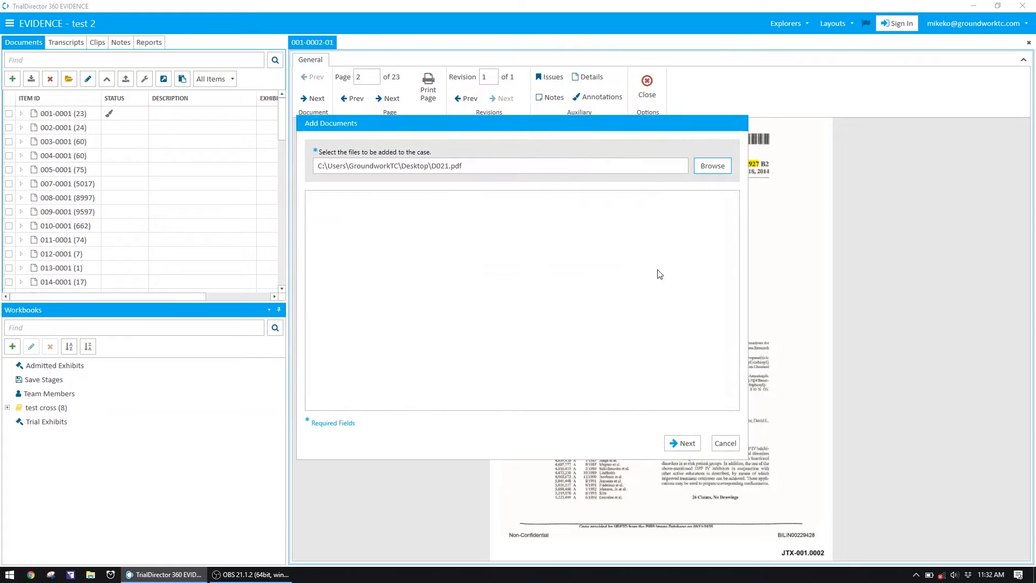
{"action": "left_click", "coordinate": [681, 443]}
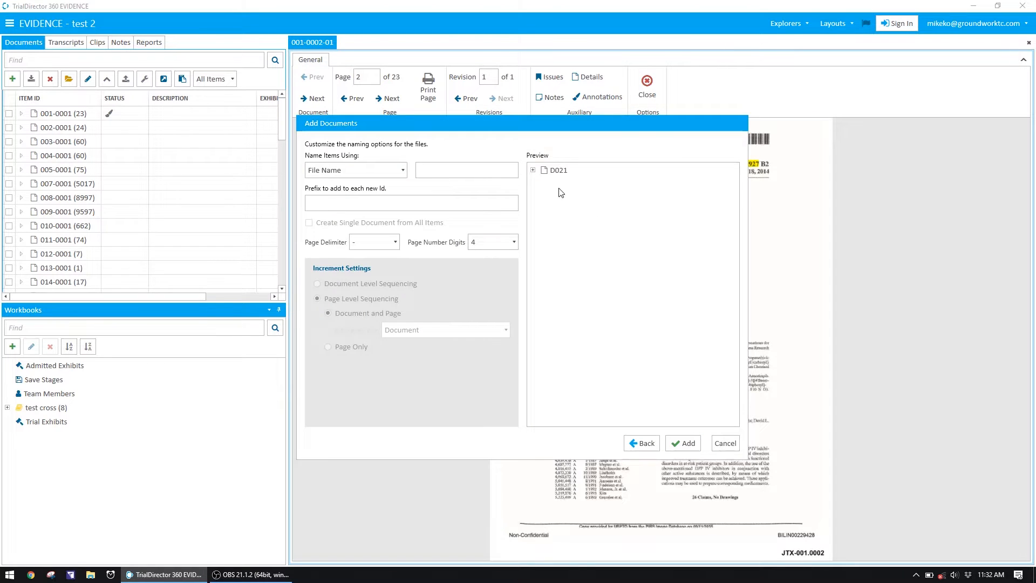
Name the D021 document using Starting With D021 and add it to the case
{"action": "left_click", "coordinate": [397, 170]}
{"action": "left_click", "coordinate": [387, 193]}
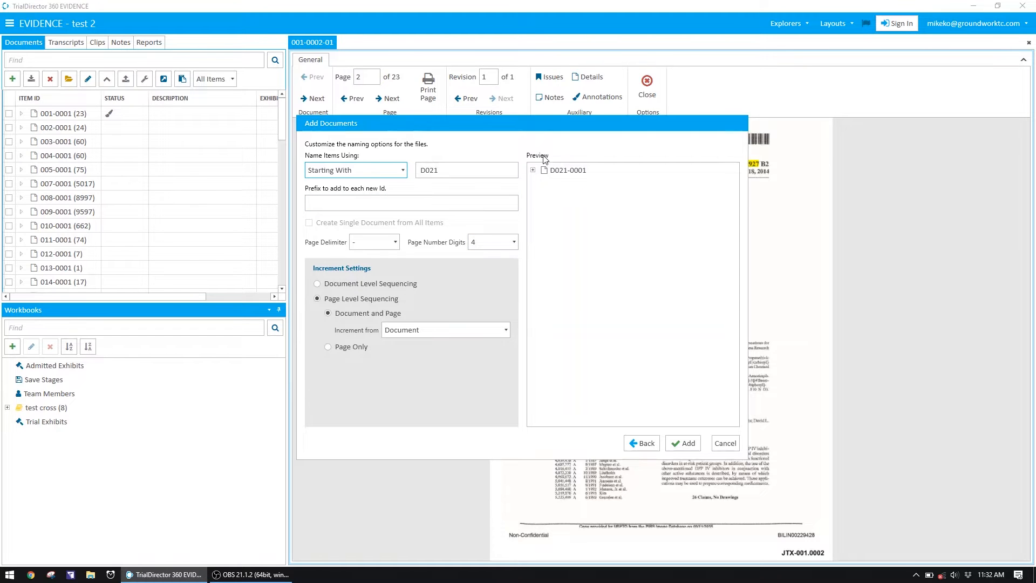
{"action": "left_click", "coordinate": [684, 443]}
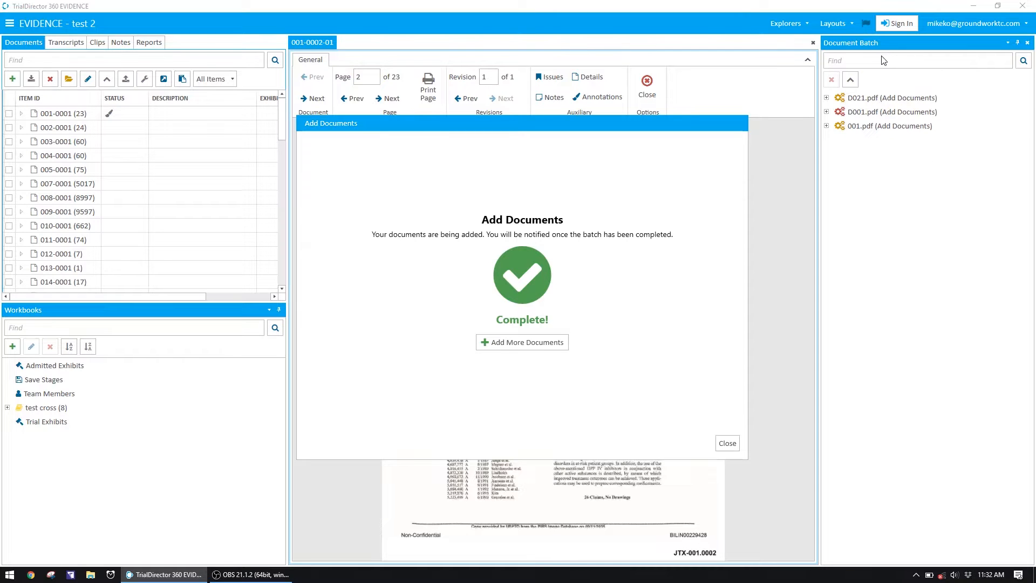
Start adding another document, choosing D023 from the Desktop, and proceed to its naming options
{"action": "left_click", "coordinate": [540, 345]}
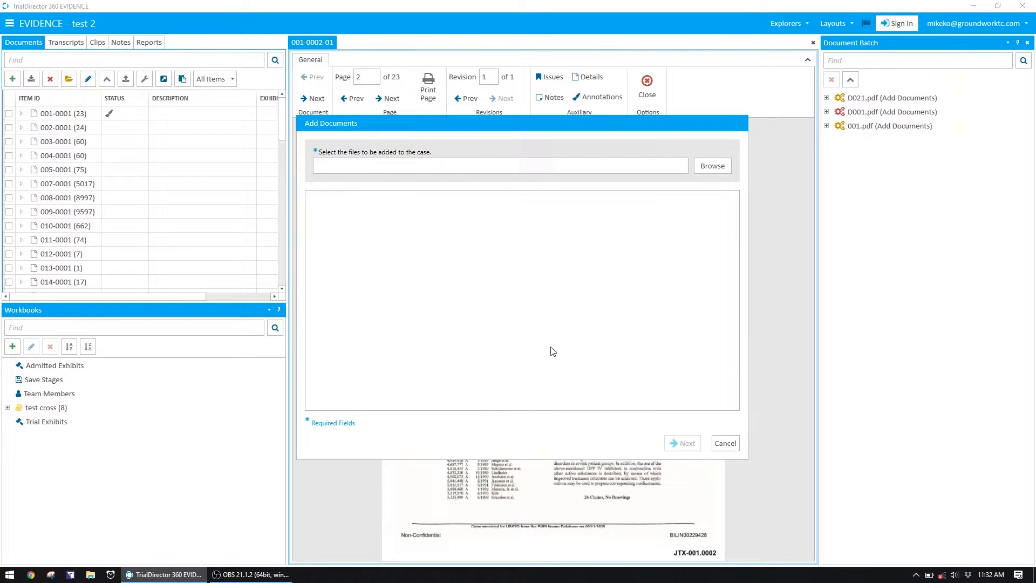
{"action": "left_click", "coordinate": [717, 160]}
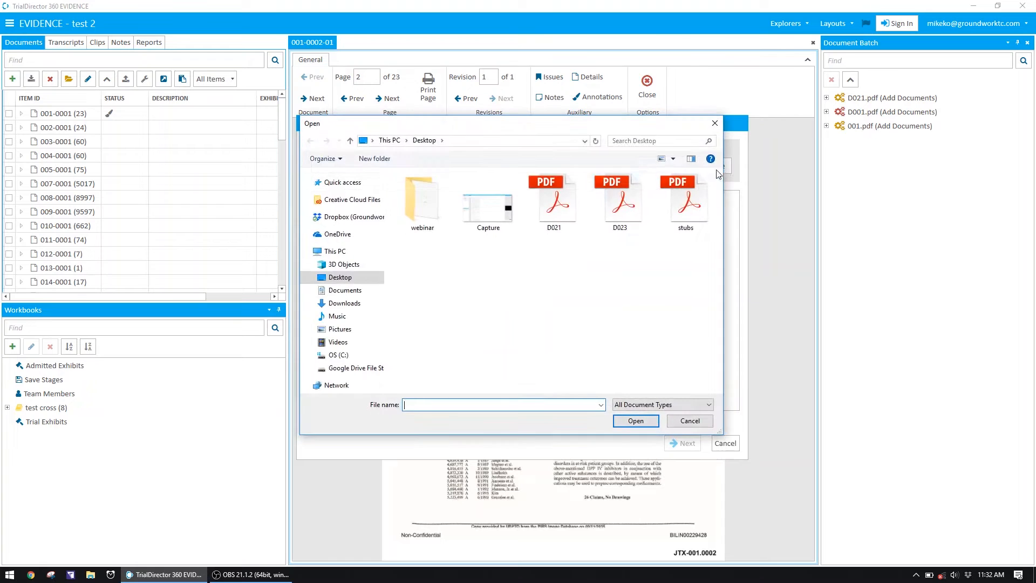
{"action": "double_click", "coordinate": [633, 205]}
{"action": "left_click", "coordinate": [683, 443]}
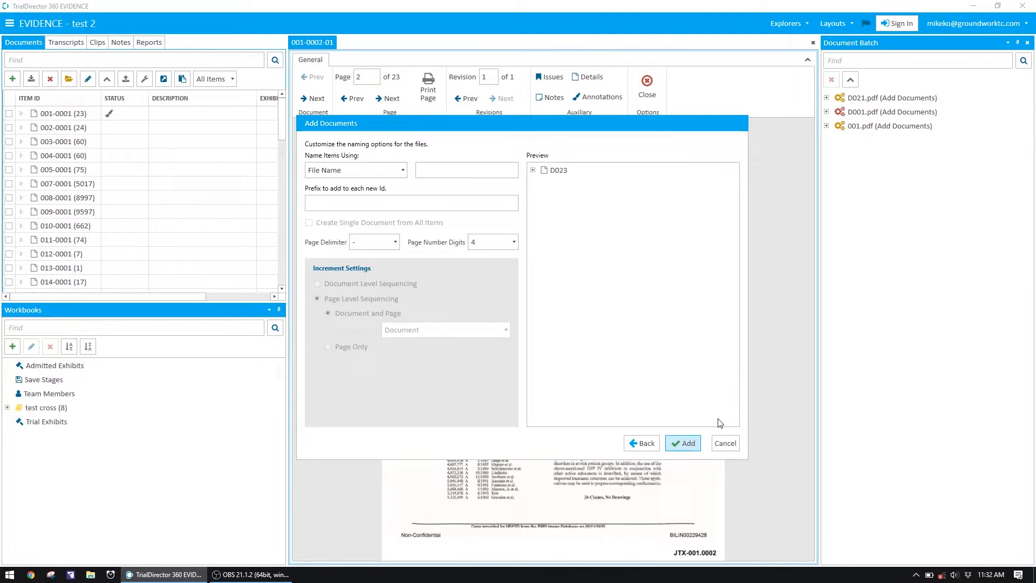
Name the D023 document using Starting With D023, add it to the case, and close the Add Documents dialog
{"action": "left_click", "coordinate": [351, 170]}
{"action": "left_click", "coordinate": [330, 198]}
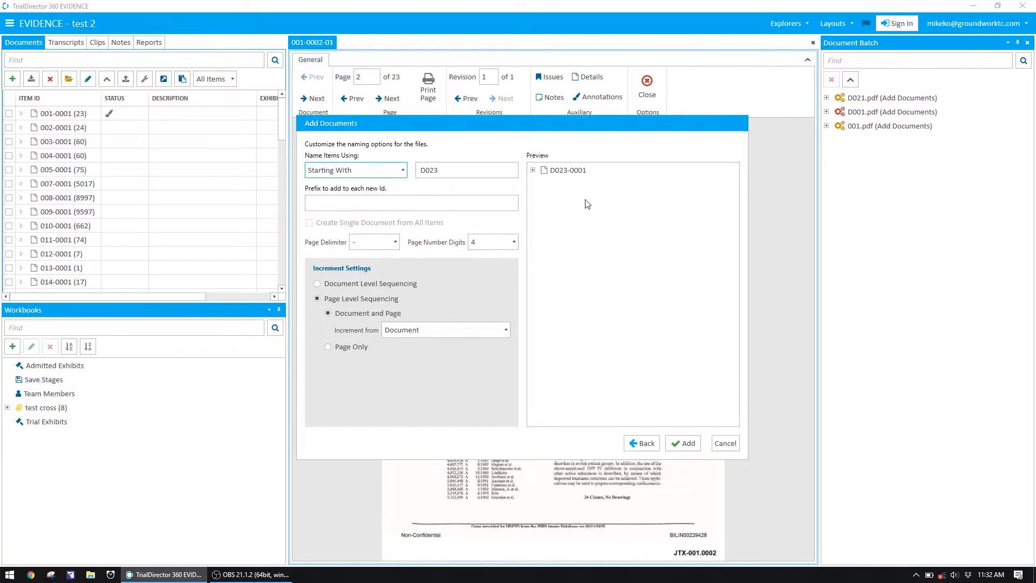
{"action": "left_click", "coordinate": [688, 444]}
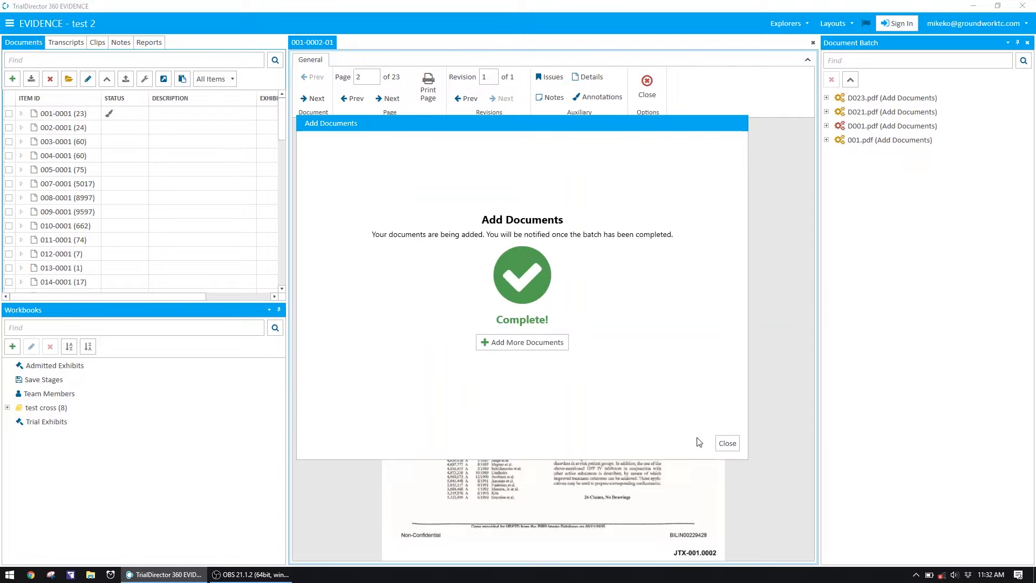
{"action": "left_click", "coordinate": [727, 443]}
Look through the D-series exhibits in the Documents list for the newly added D021 and D023
{"action": "scroll", "coordinate": [200, 265], "scroll_direction": "down", "scroll_amount": 10}
{"action": "scroll", "coordinate": [162, 259], "scroll_direction": "up", "scroll_amount": 3}
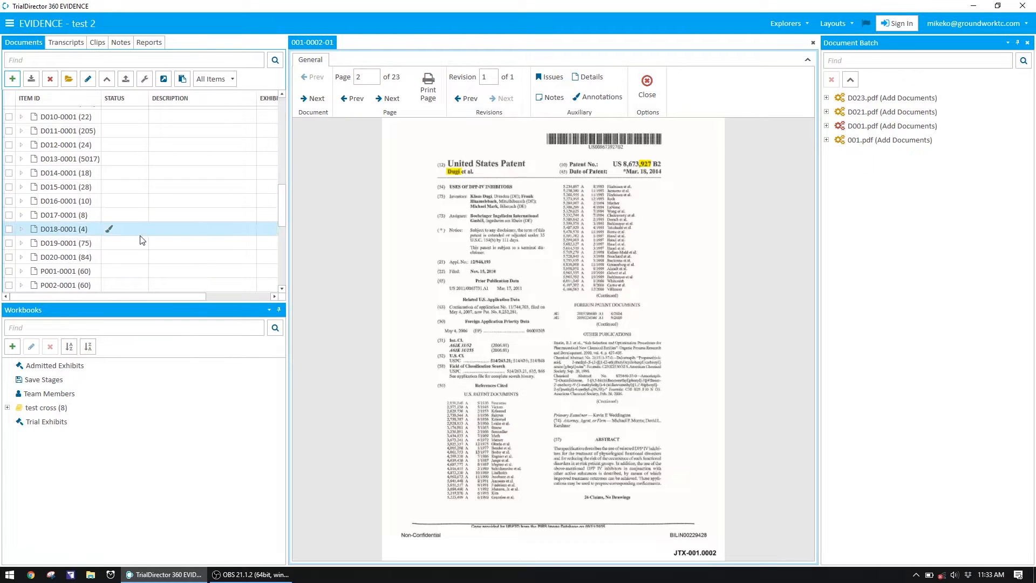
{"action": "scroll", "coordinate": [183, 251], "scroll_direction": "down", "scroll_amount": 1}
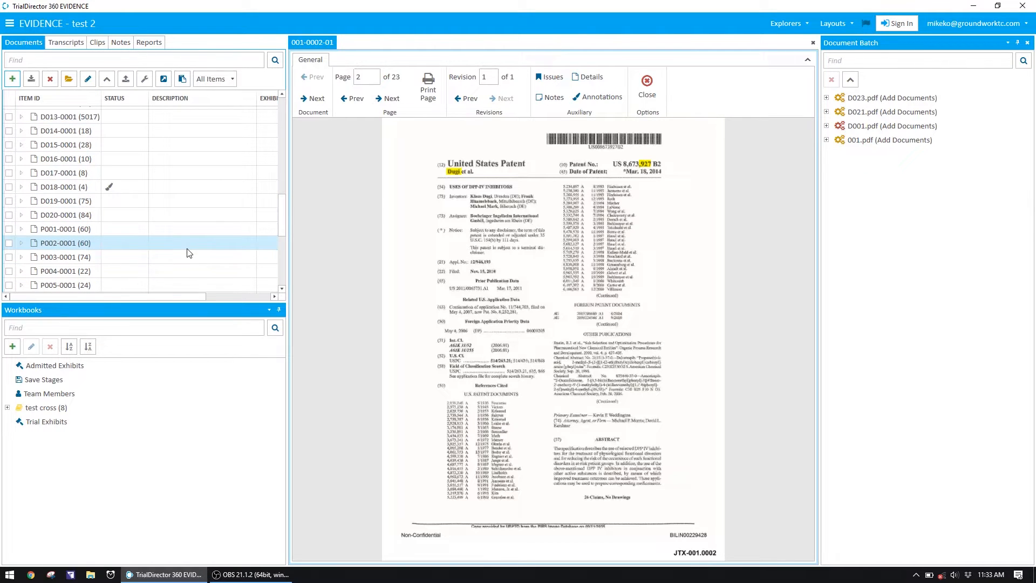
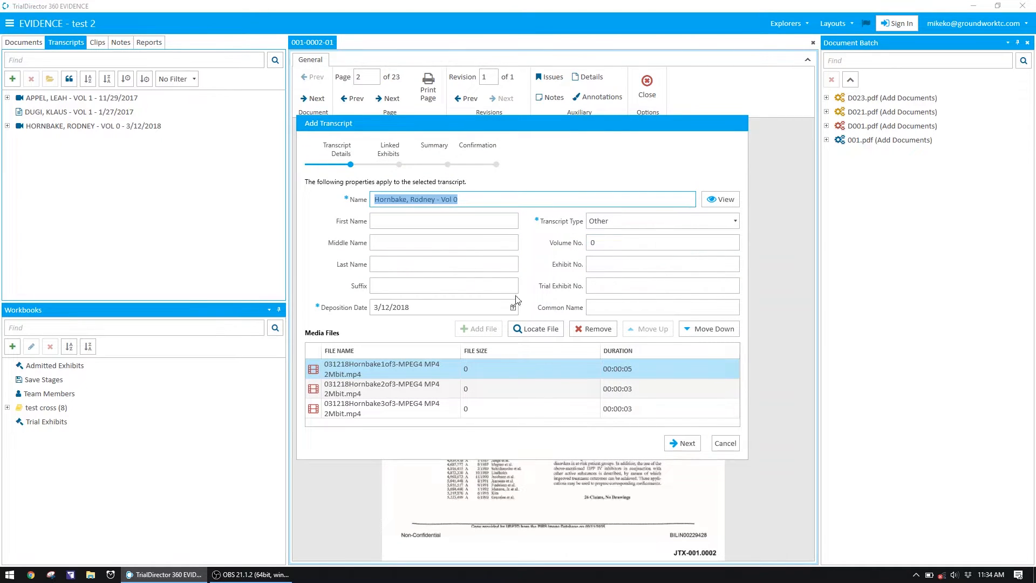
Fill in the deponent's first and last name and locate the transcript's missing MP4 media files in the deponent's folder
{"action": "left_click", "coordinate": [393, 226]}
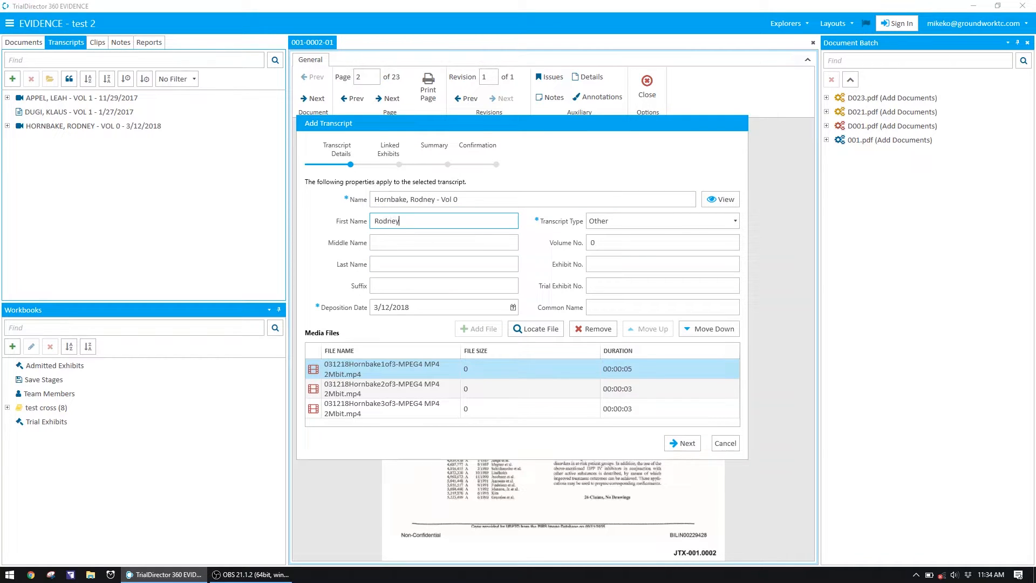
{"action": "left_click", "coordinate": [420, 269]}
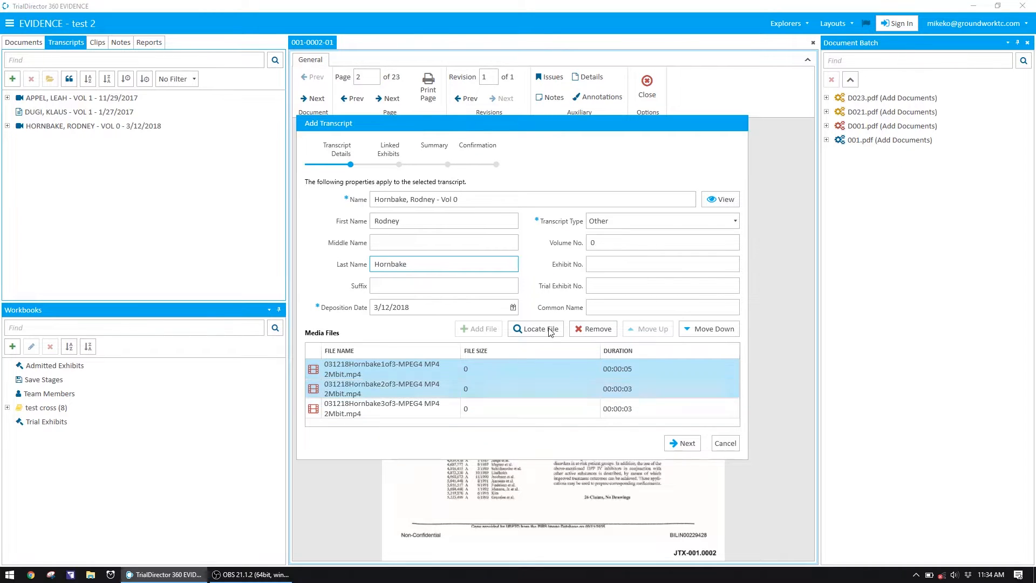
{"action": "left_click", "coordinate": [477, 415], "text": "ctrl"}
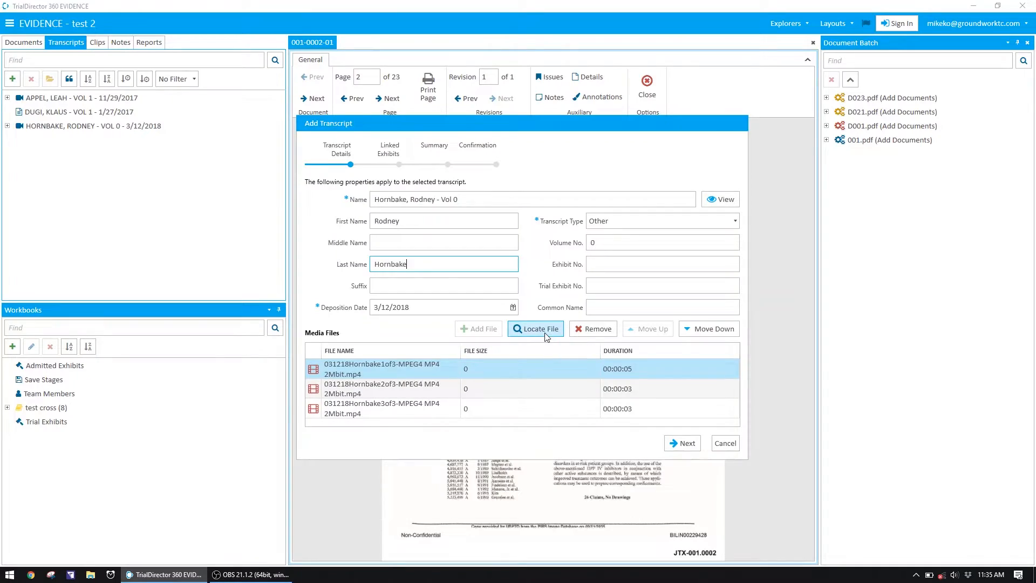
{"action": "left_click", "coordinate": [545, 333]}
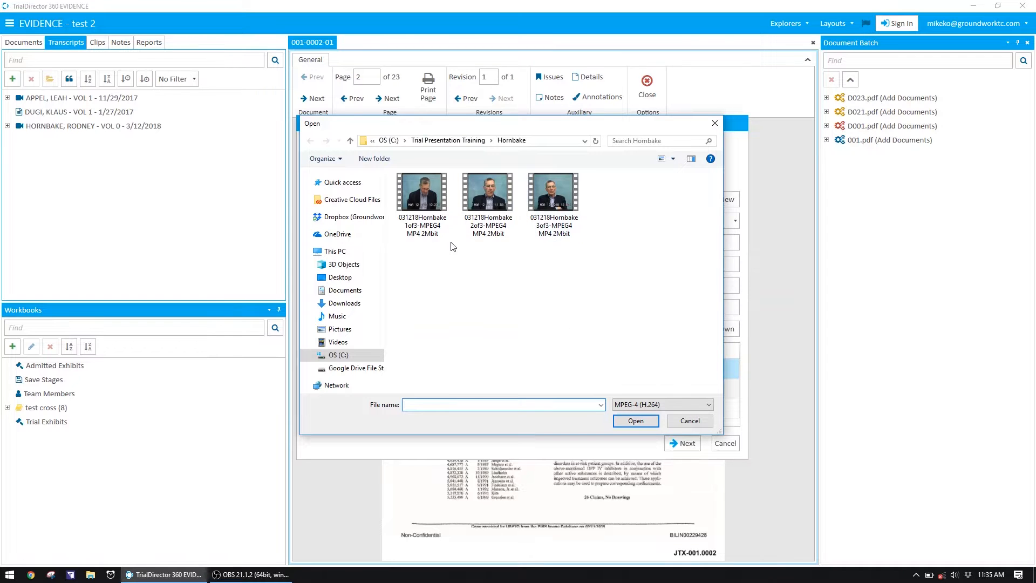
{"action": "double_click", "coordinate": [429, 195]}
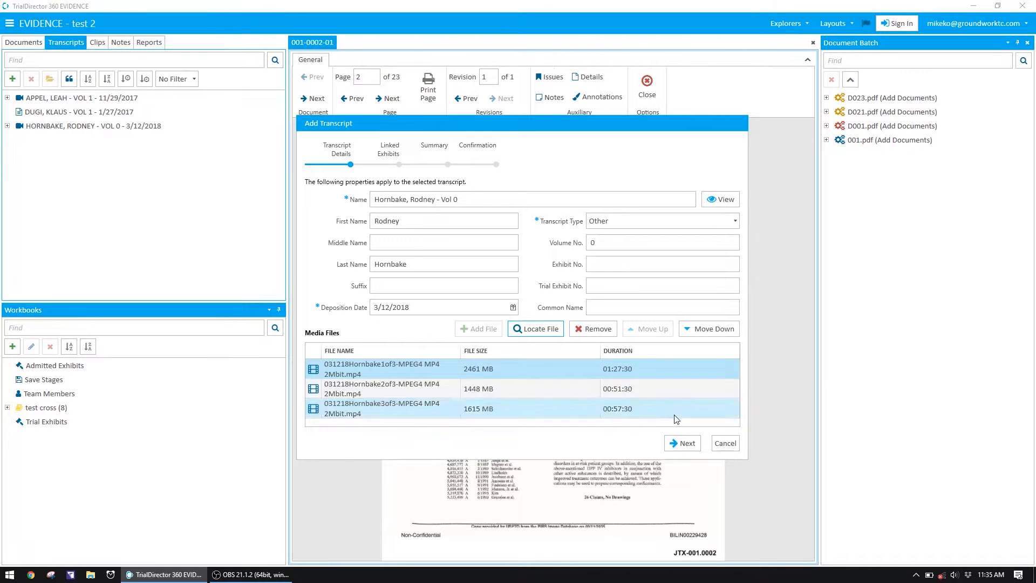
Change the transcript name to Vol 1 so it is unique, finish adding it, and close the Add Transcript dialog
{"action": "left_click", "coordinate": [684, 440]}
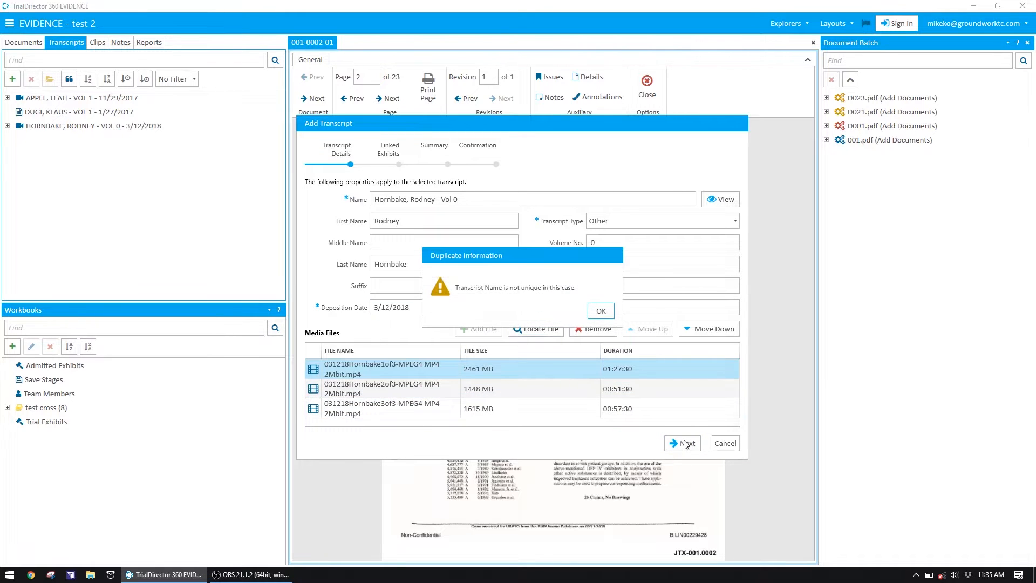
{"action": "left_click", "coordinate": [601, 311]}
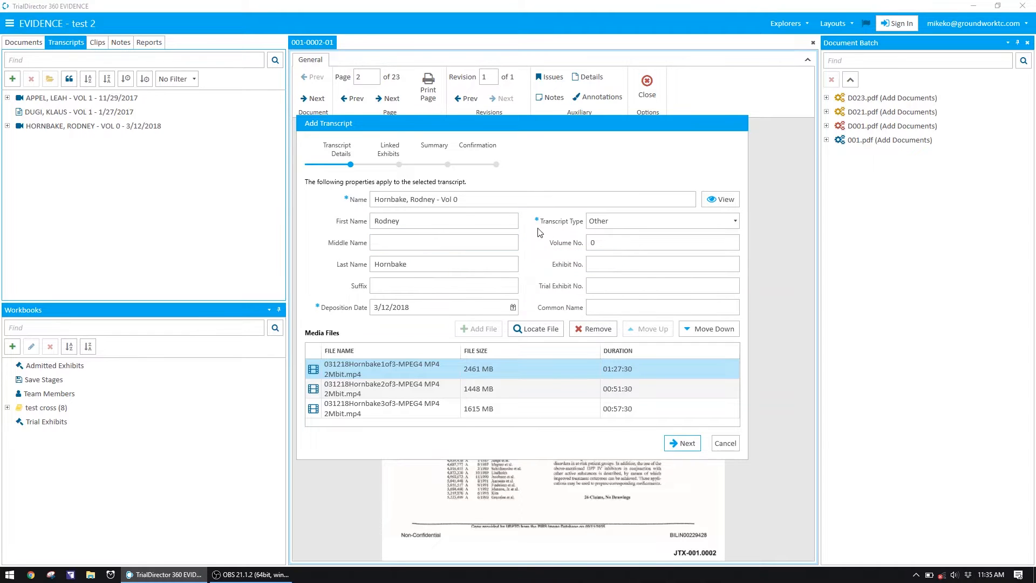
{"action": "left_click", "coordinate": [439, 200]}
{"action": "left_click", "coordinate": [462, 198]}
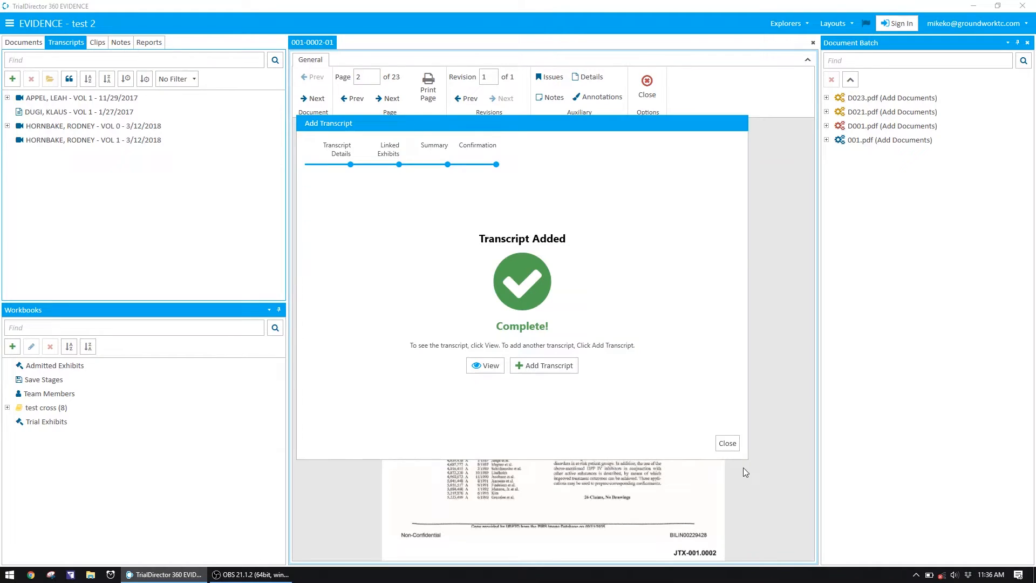
{"action": "left_click", "coordinate": [729, 445]}
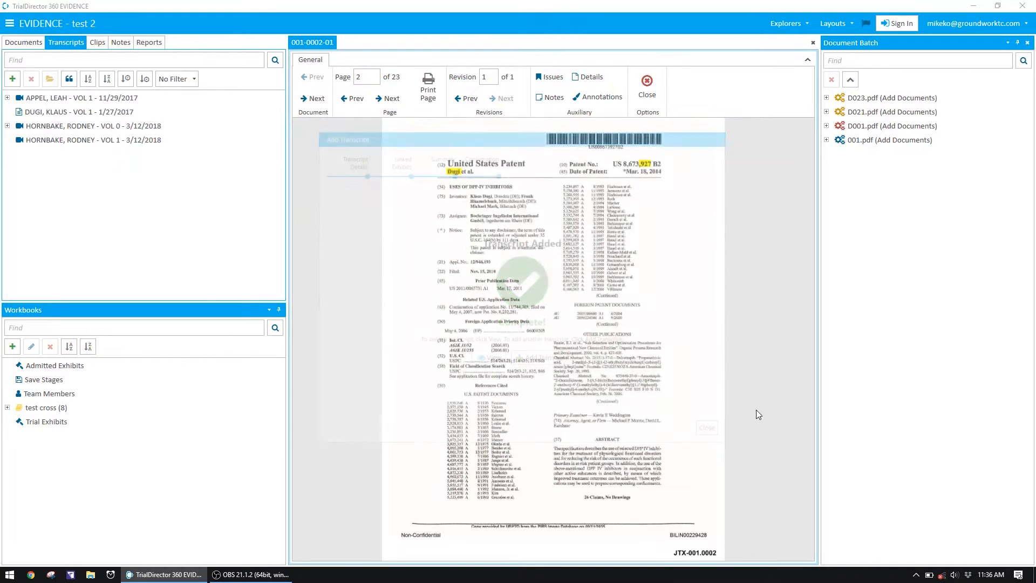
Open the Vol 1 transcript dated 3/12/2018 and create clip RH 045004 from page 45, lines 4 to 8, without excluding silence
{"action": "left_click", "coordinate": [60, 144]}
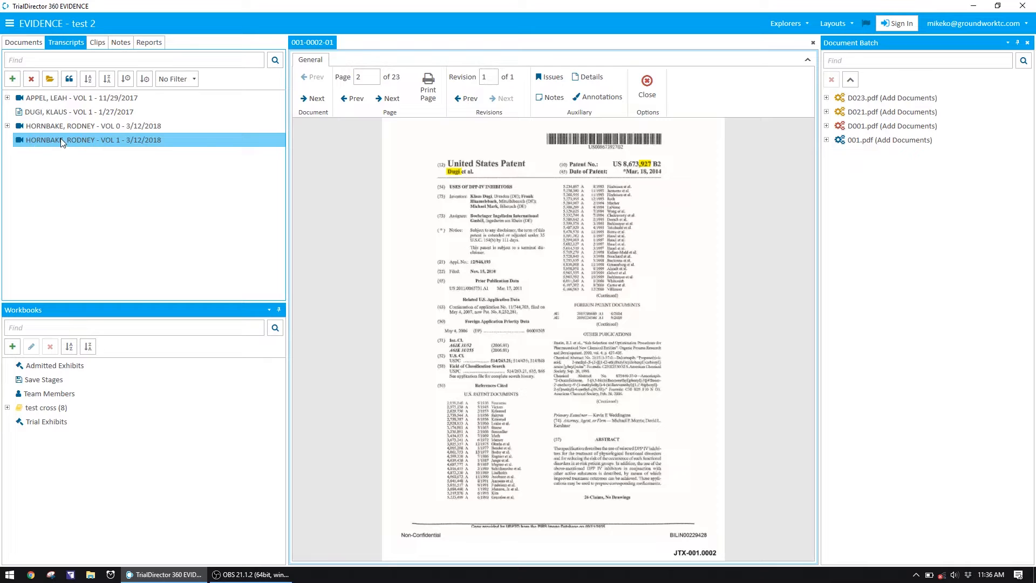
{"action": "double_click", "coordinate": [154, 143]}
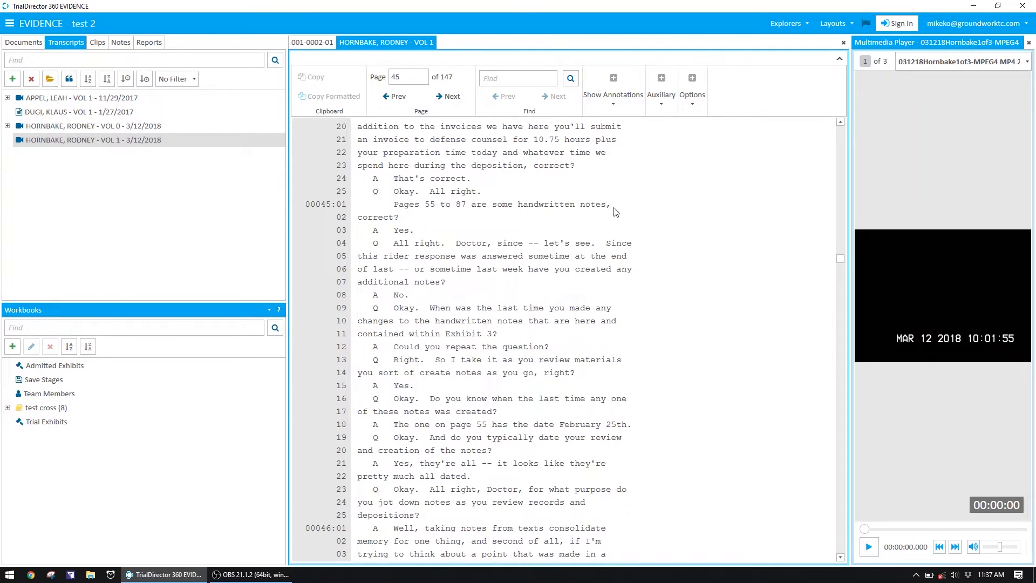
{"action": "left_click_drag", "start_coordinate": [363, 247], "coordinate": [441, 305]}
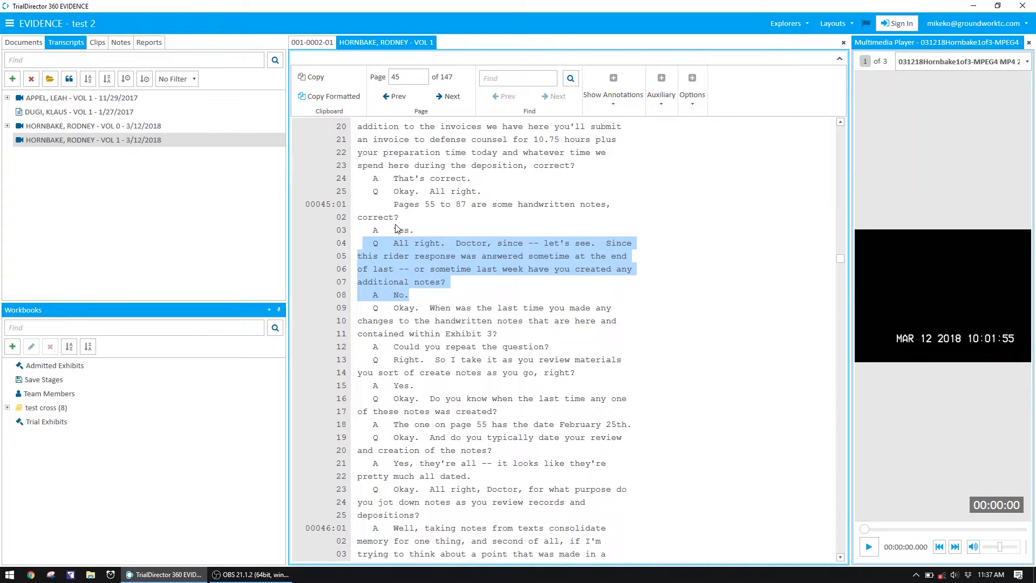
{"action": "right_click", "coordinate": [393, 257]}
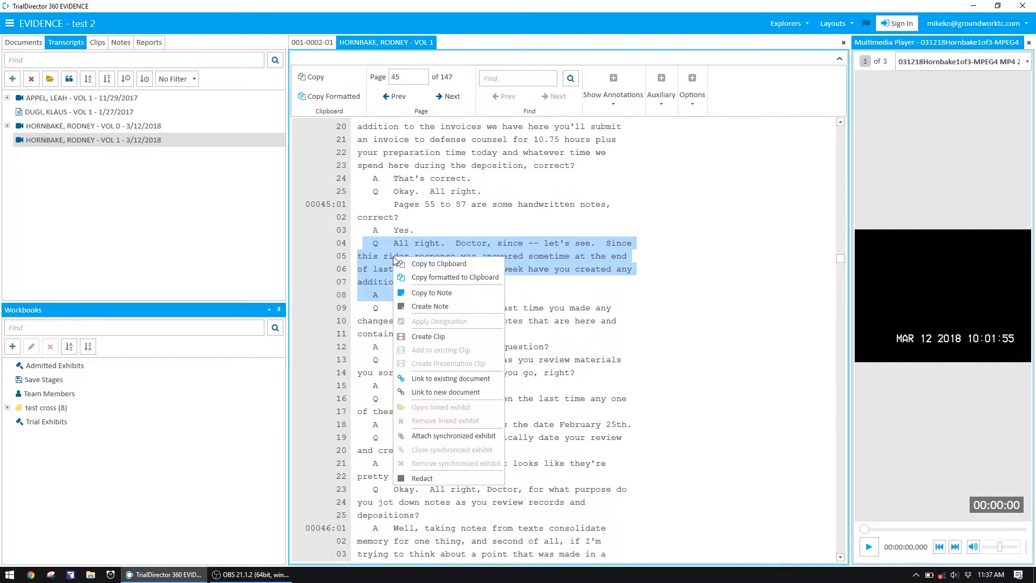
{"action": "left_click", "coordinate": [438, 336]}
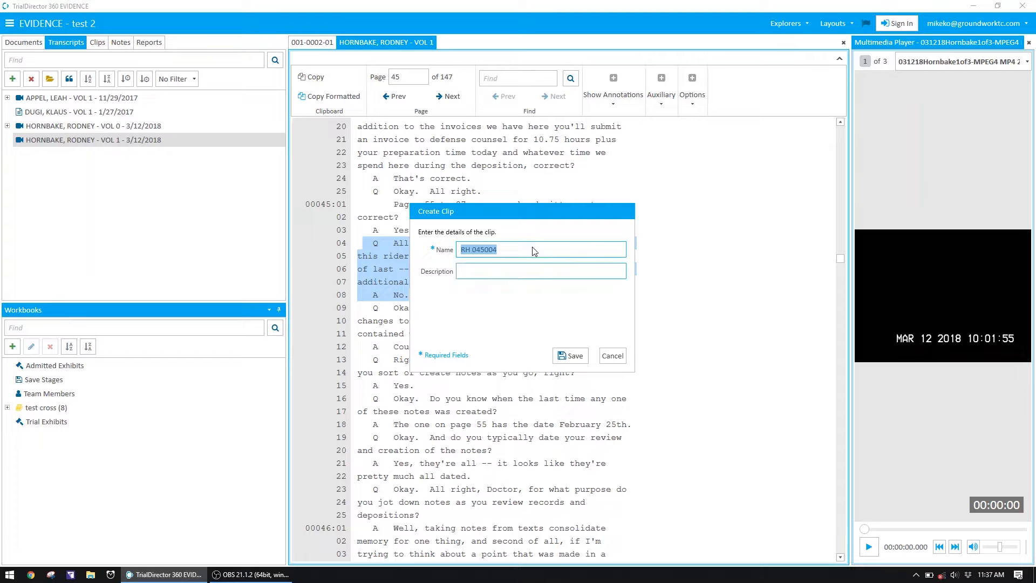
{"action": "left_click", "coordinate": [468, 251]}
{"action": "left_click", "coordinate": [571, 357]}
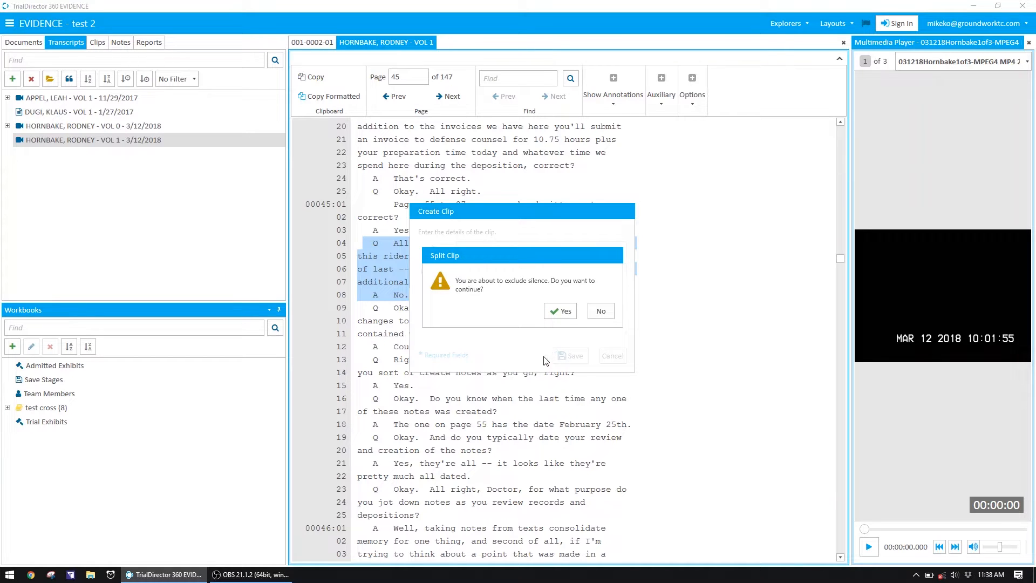
{"action": "left_click", "coordinate": [605, 318]}
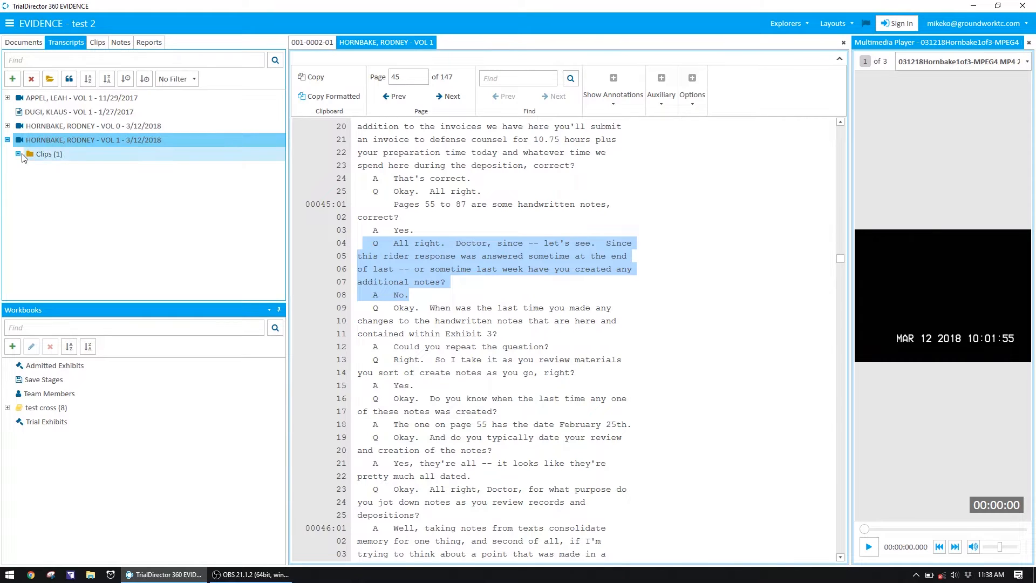
Expand clip RH 045004 under the Vol 1 transcript and play its segment, page 45:4 to 45:8, pausing it partway
{"action": "left_click", "coordinate": [18, 154]}
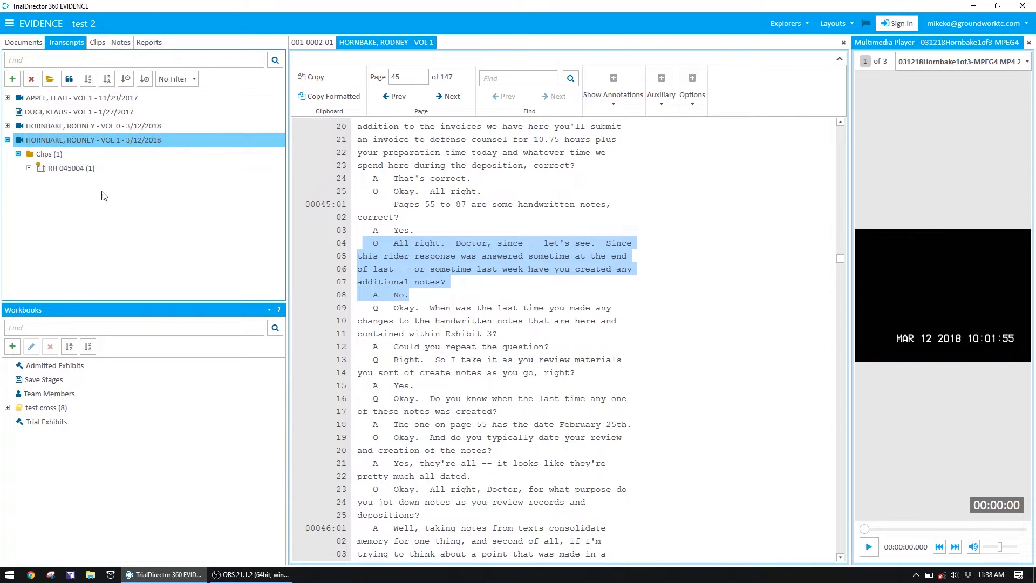
{"action": "left_click", "coordinate": [78, 169]}
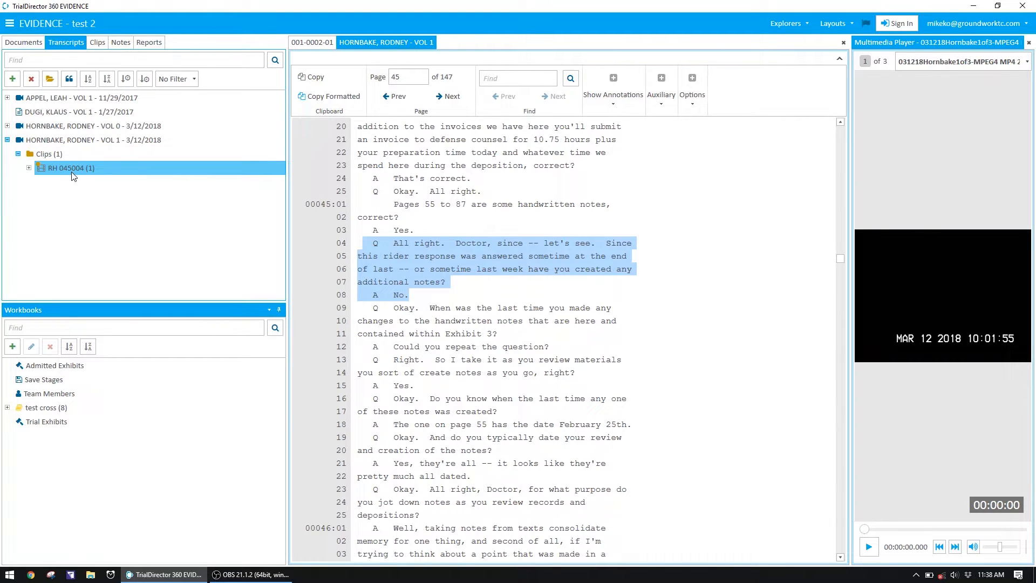
{"action": "left_click", "coordinate": [75, 183]}
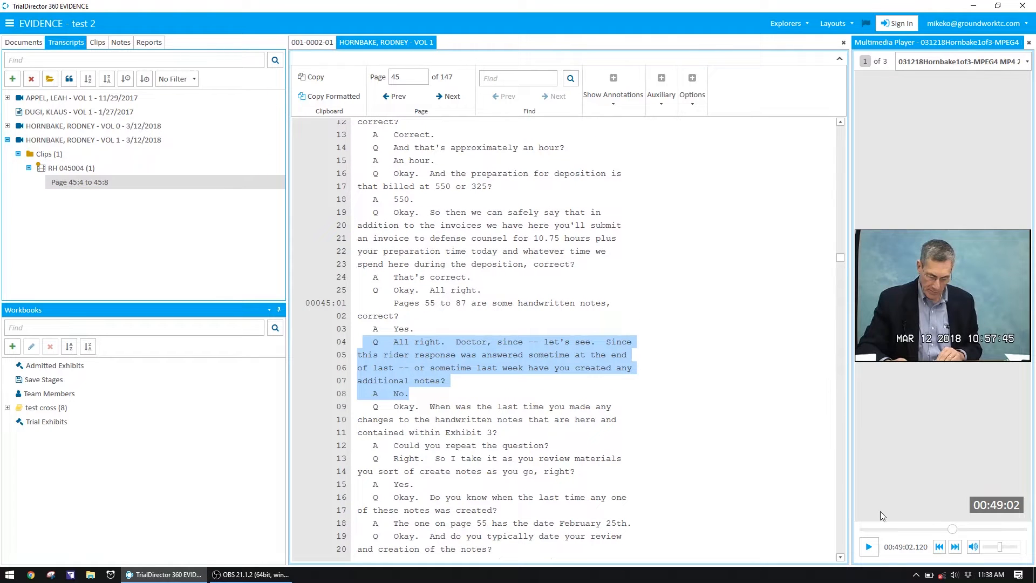
{"action": "left_click", "coordinate": [869, 546]}
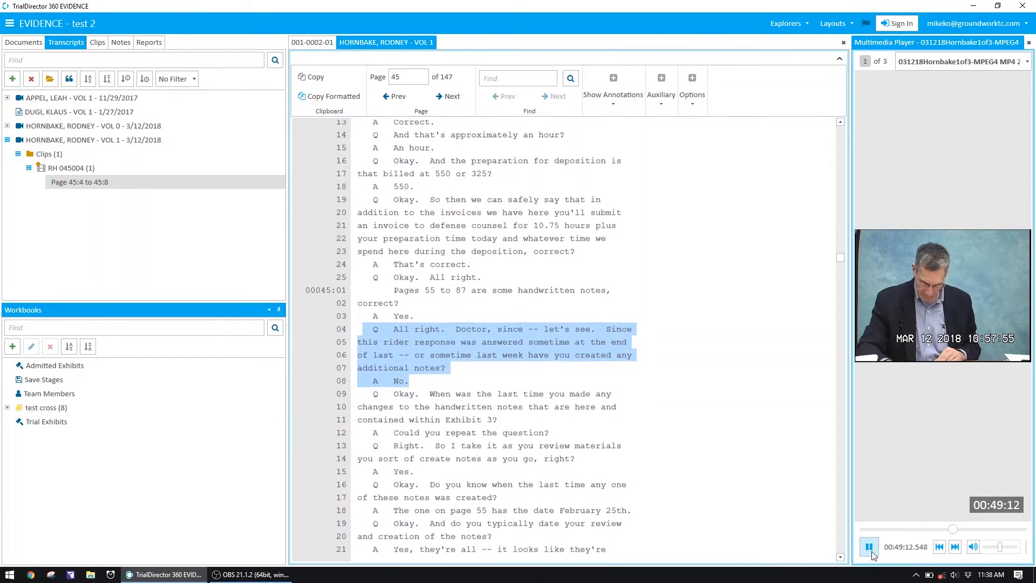
{"action": "left_click", "coordinate": [870, 549]}
Find RH 045004 in the list of all clips, check the options for its segment and the clip, and open the clip for editing
{"action": "left_click", "coordinate": [99, 47]}
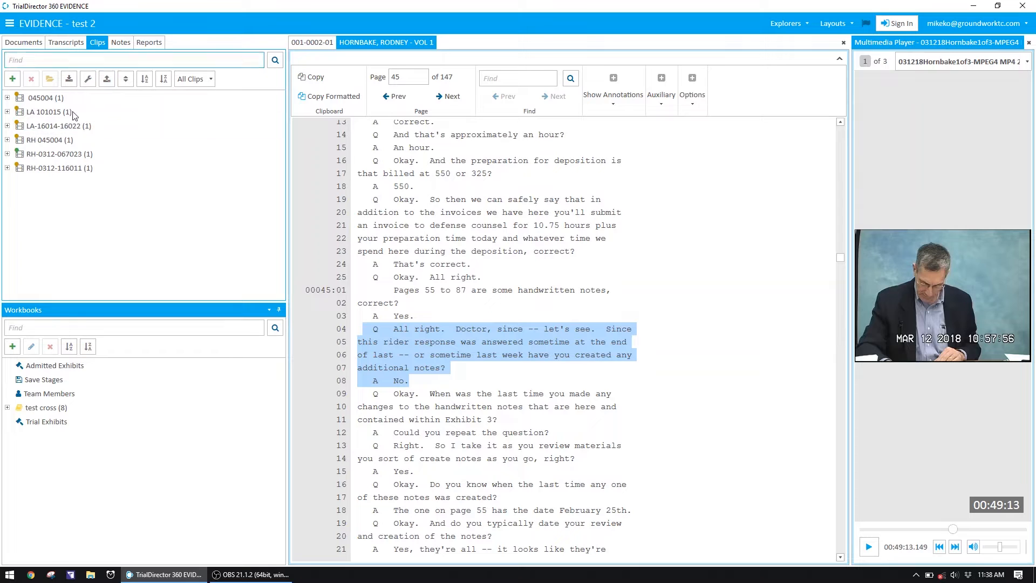
{"action": "left_click", "coordinate": [56, 141]}
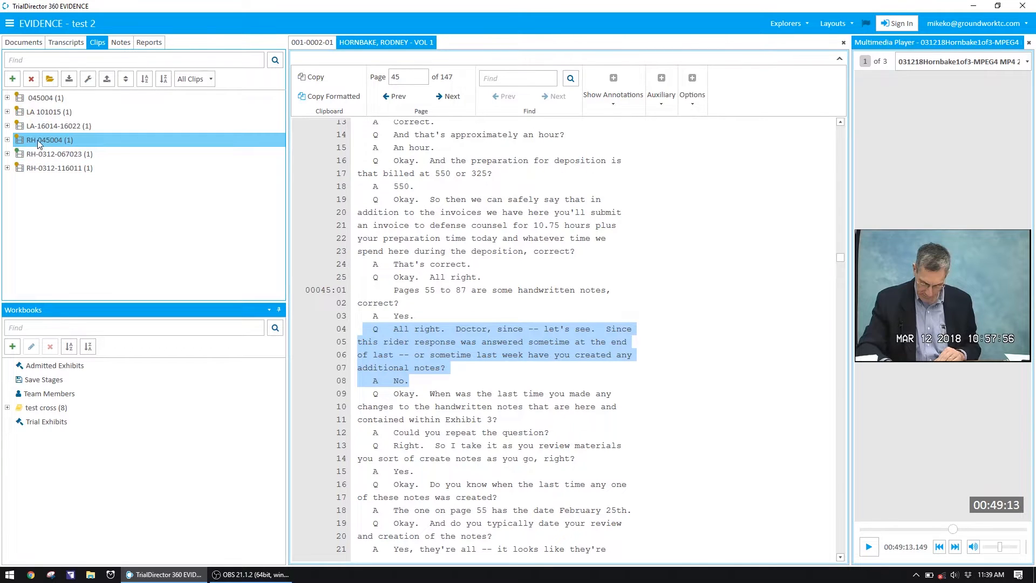
{"action": "left_click", "coordinate": [7, 140]}
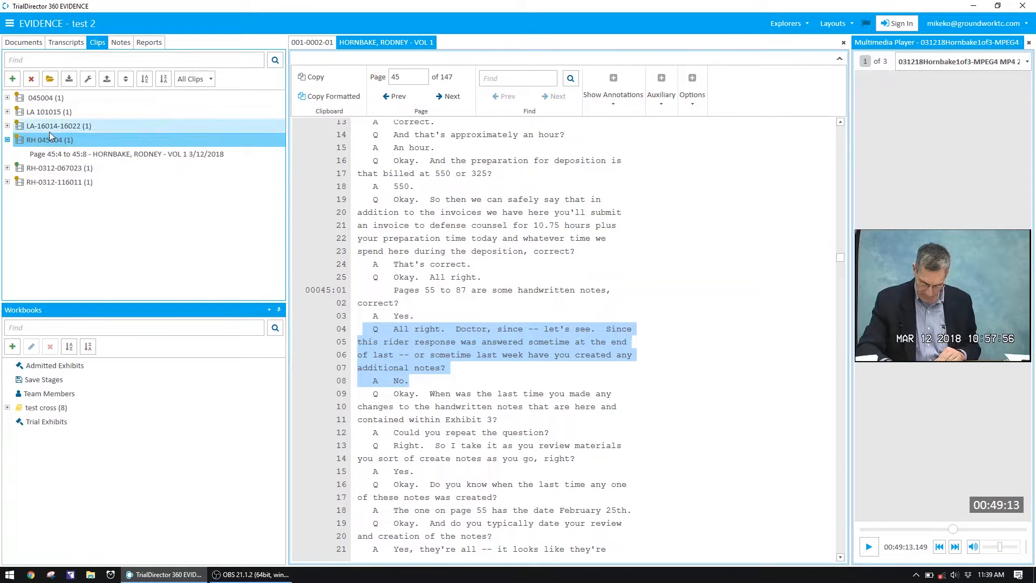
{"action": "left_click", "coordinate": [45, 155]}
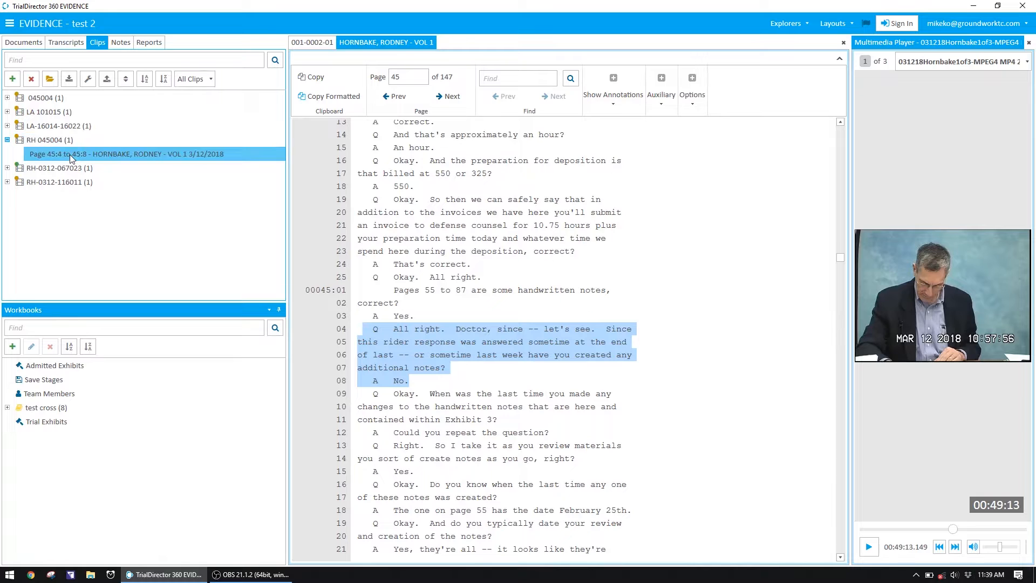
{"action": "right_click", "coordinate": [48, 155]}
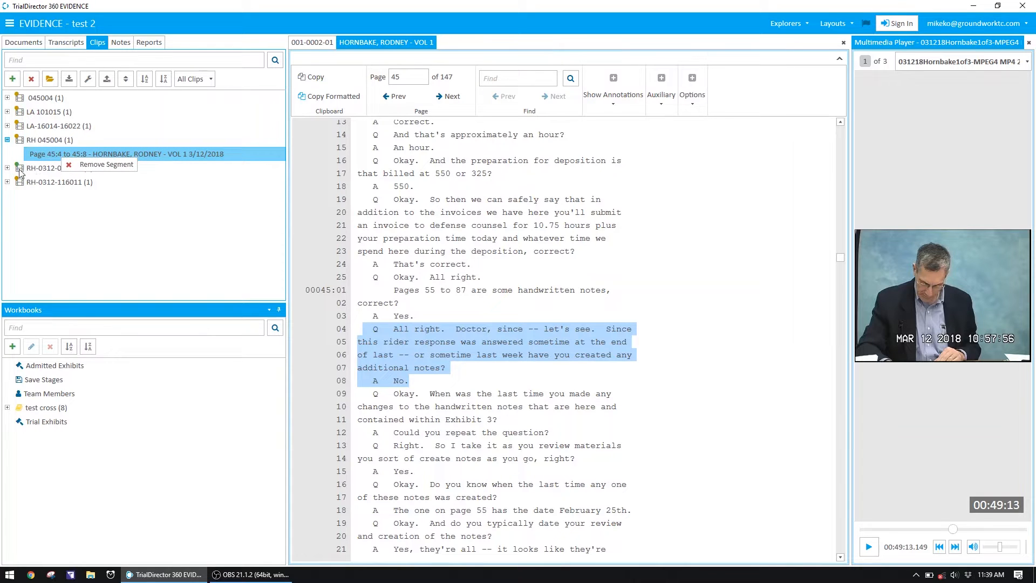
{"action": "left_click", "coordinate": [46, 142]}
{"action": "right_click", "coordinate": [48, 145]}
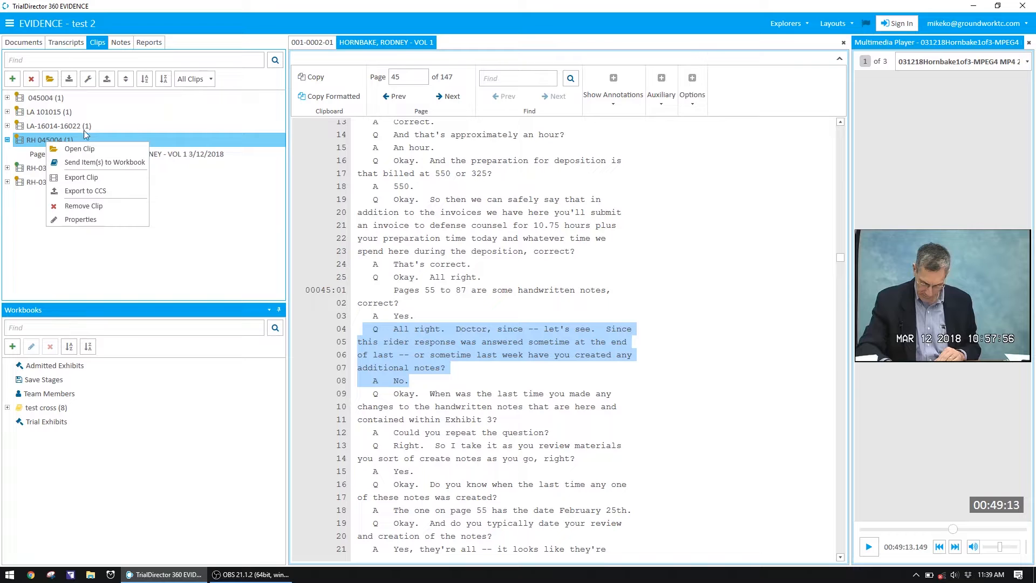
{"action": "left_click", "coordinate": [23, 142]}
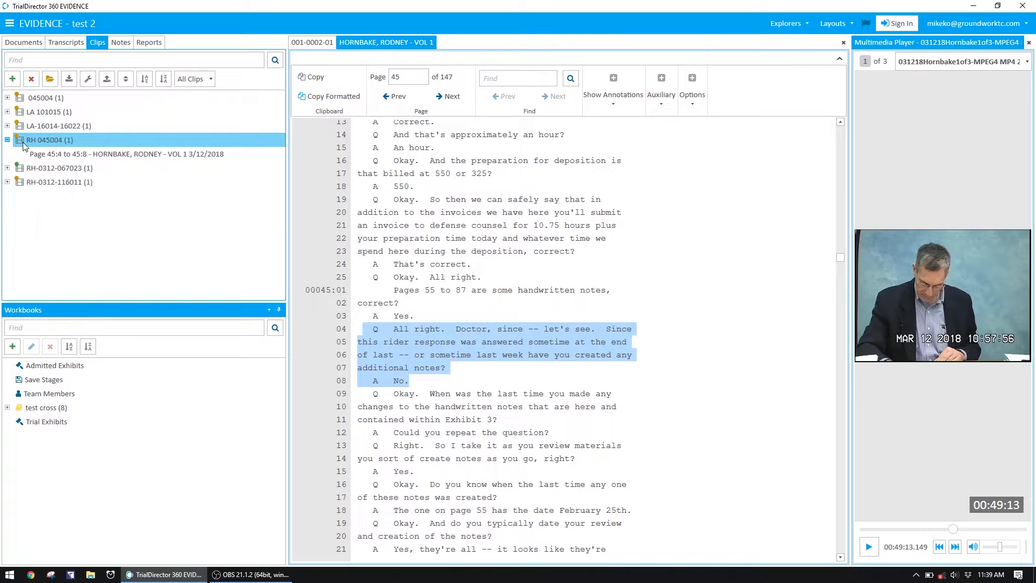
{"action": "left_click", "coordinate": [51, 81]}
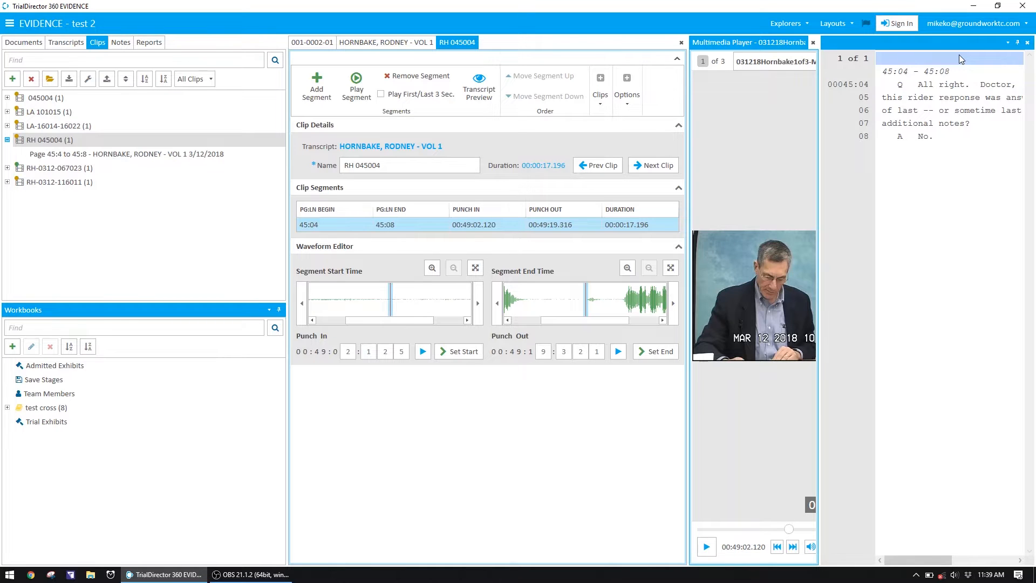
Dock the Transcript Preview below the clip editor and resize the panes so the editor is wider and the preview taller
{"action": "left_click", "coordinate": [837, 25]}
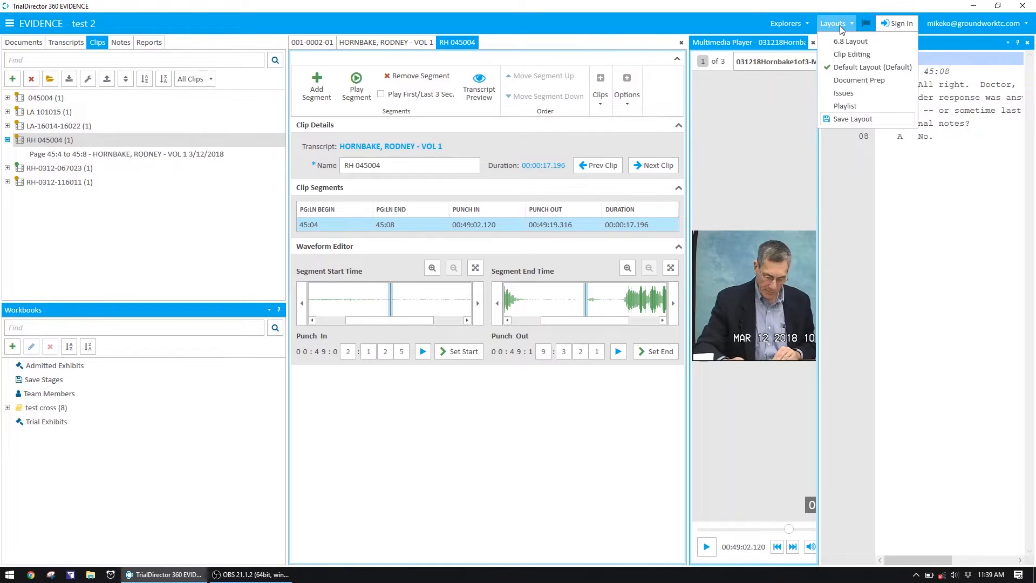
{"action": "left_click", "coordinate": [1006, 295]}
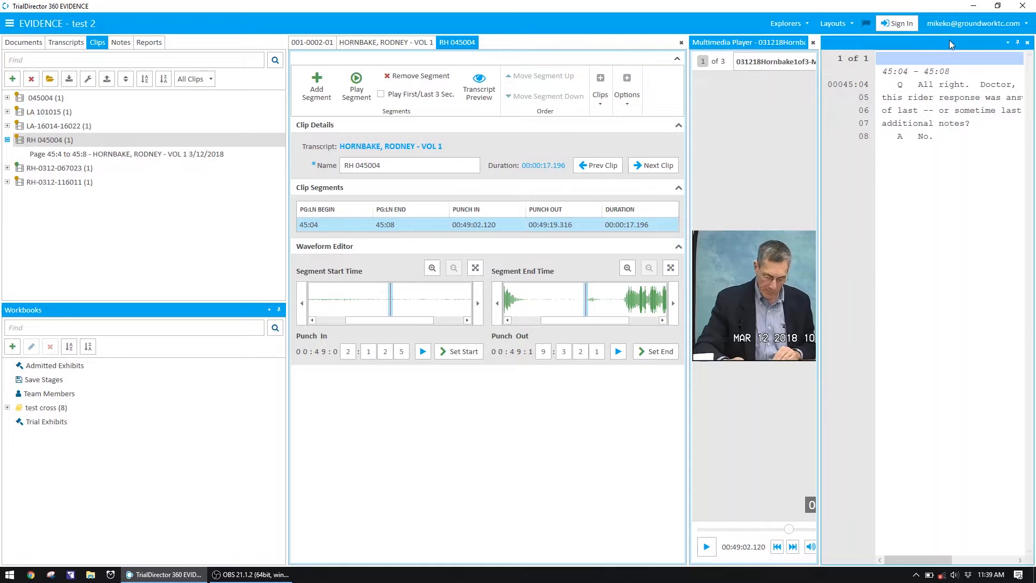
{"action": "left_click_drag", "start_coordinate": [950, 44], "coordinate": [571, 431]}
{"action": "left_click_drag", "start_coordinate": [661, 372], "coordinate": [835, 363]}
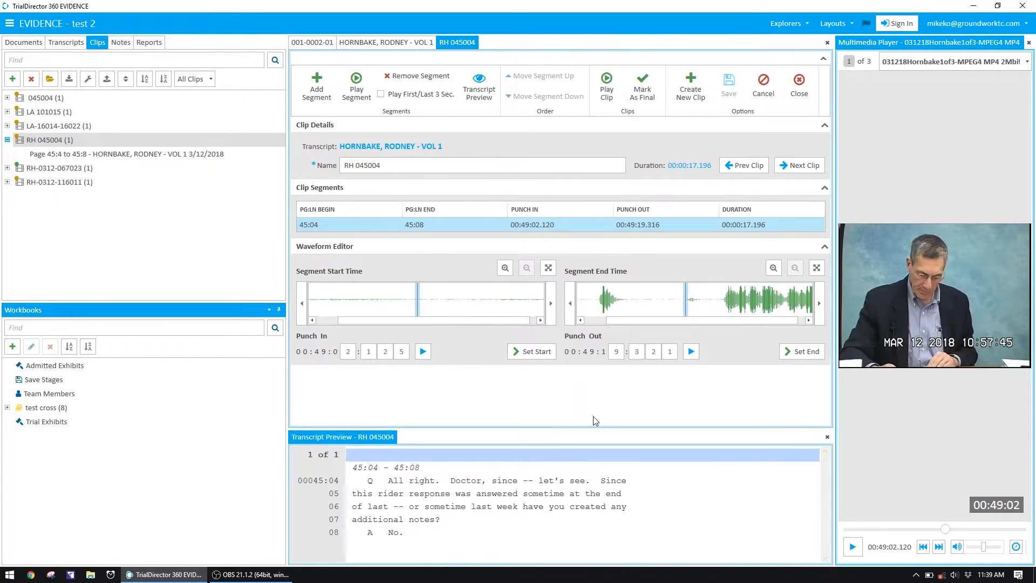
{"action": "left_click_drag", "start_coordinate": [598, 430], "coordinate": [599, 417]}
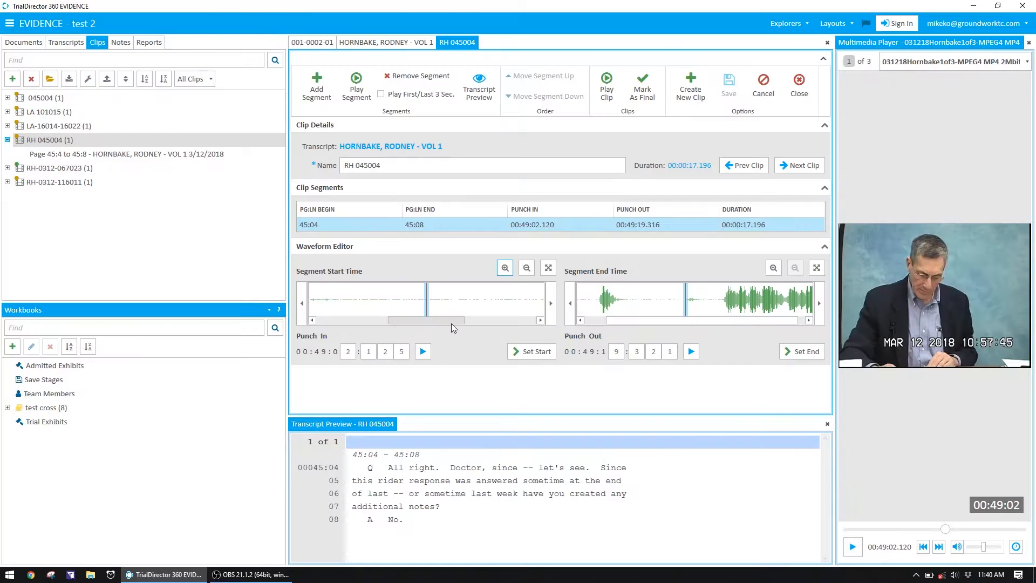
Set the seconds of the segment's Punch In time to 4, giving 00:49:04.125, with the start waveform zoomed out
{"action": "mouse_move", "coordinate": [451, 322]}
{"action": "left_mouse_down"}
{"action": "mouse_move", "coordinate": [521, 325]}
{"action": "mouse_move", "coordinate": [429, 316]}
{"action": "mouse_move", "coordinate": [482, 314]}
{"action": "left_mouse_up"}
{"action": "left_click", "coordinate": [526, 268]}
{"action": "left_click", "coordinate": [527, 270]}
{"action": "left_click_drag", "start_coordinate": [465, 319], "coordinate": [523, 324]}
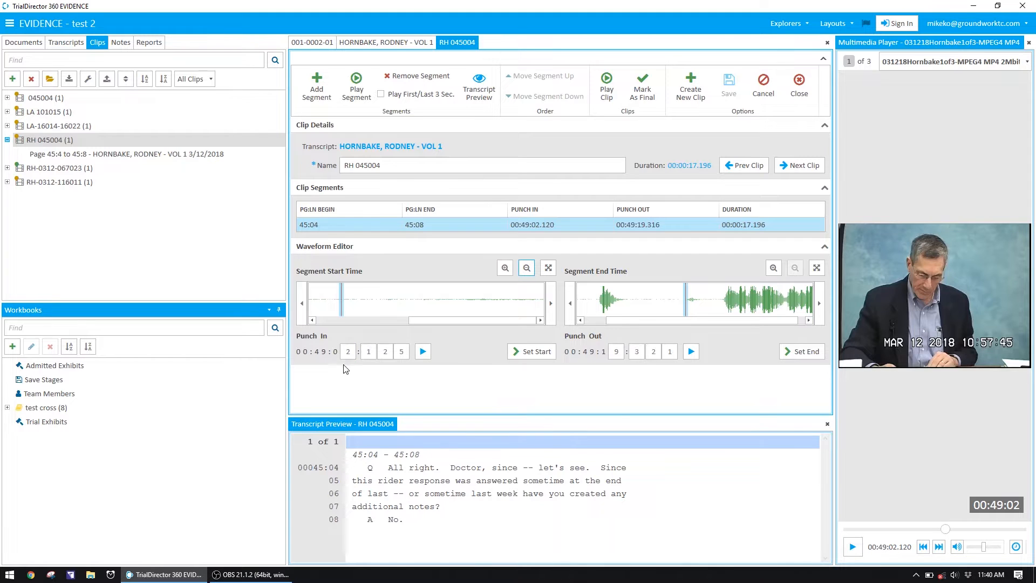
{"action": "left_click", "coordinate": [349, 357]}
{"action": "left_click", "coordinate": [348, 355]}
{"action": "left_click", "coordinate": [348, 354]}
{"action": "left_click", "coordinate": [349, 354]}
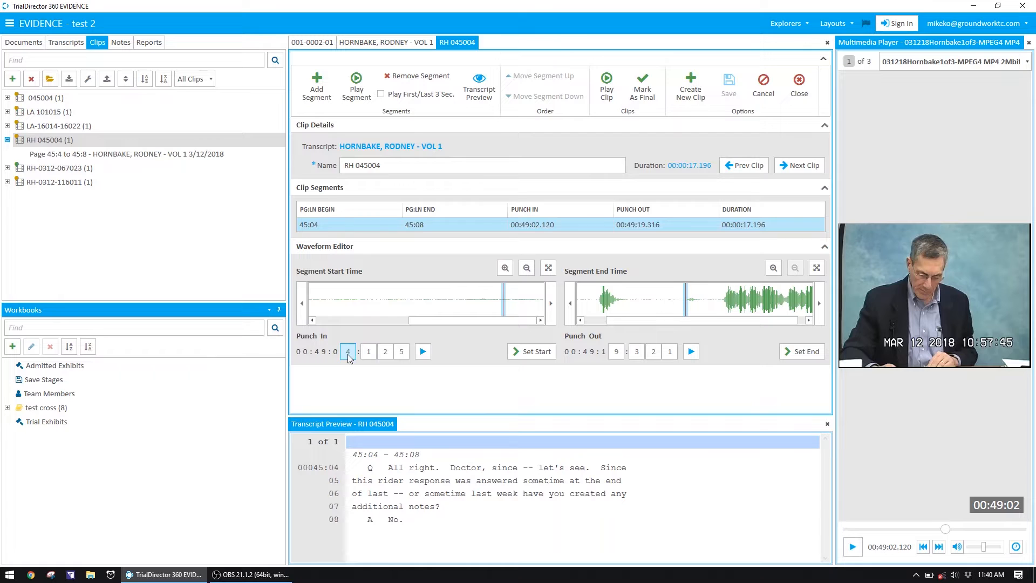
Preview the segment from its current Punch In, and advance the Punch In to 00:49:10.135 on the start waveform
{"action": "left_click", "coordinate": [421, 354]}
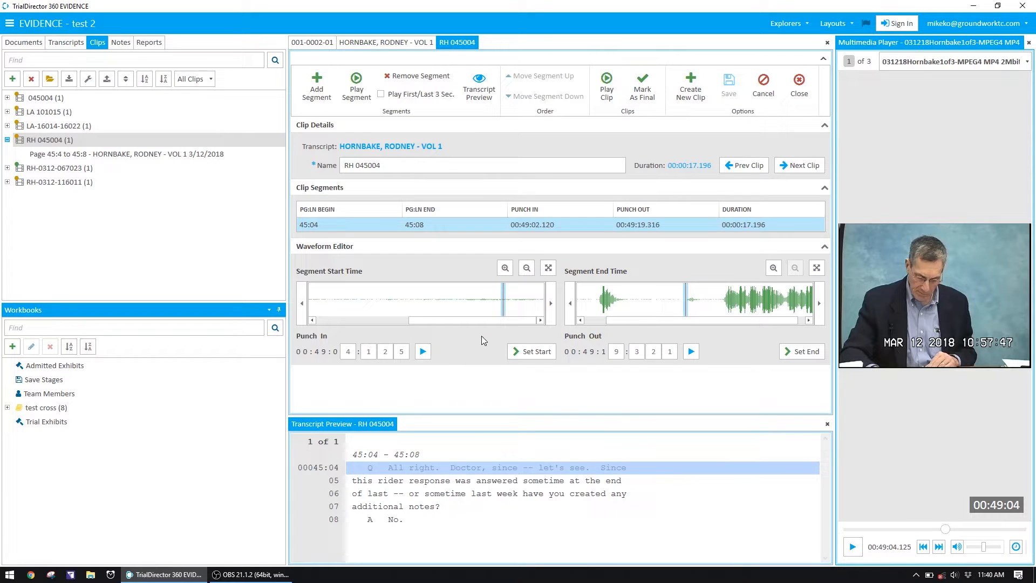
{"action": "left_click", "coordinate": [347, 353]}
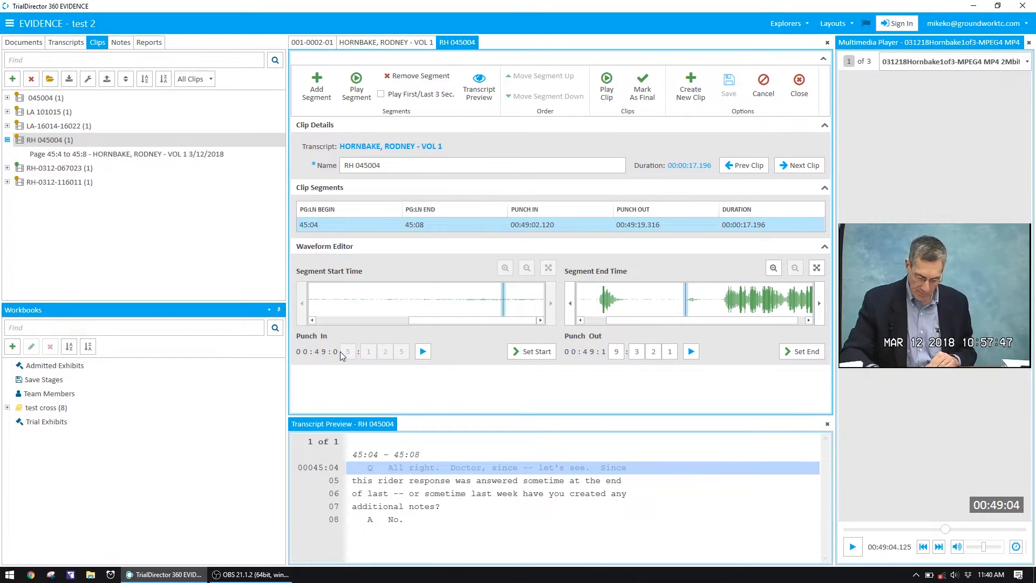
{"action": "left_click", "coordinate": [348, 354]}
{"action": "left_click", "coordinate": [348, 355]}
{"action": "left_click", "coordinate": [349, 353]}
{"action": "left_click", "coordinate": [347, 354]}
{"action": "left_click", "coordinate": [347, 354]}
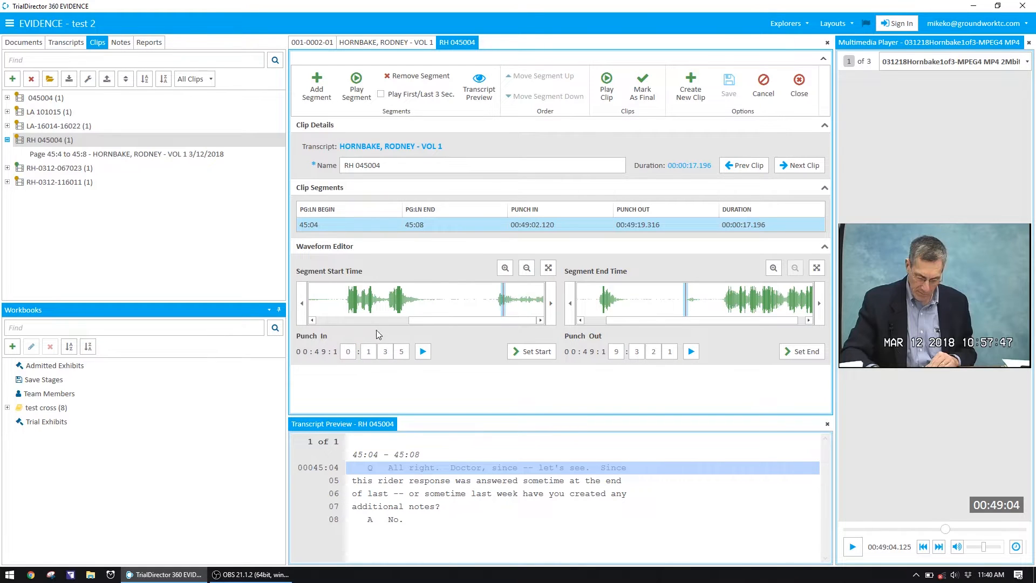
Set the segment's start to 00:49:07.955, just before the first speech burst, preview both punch points, and save the clip
{"action": "left_click", "coordinate": [325, 298]}
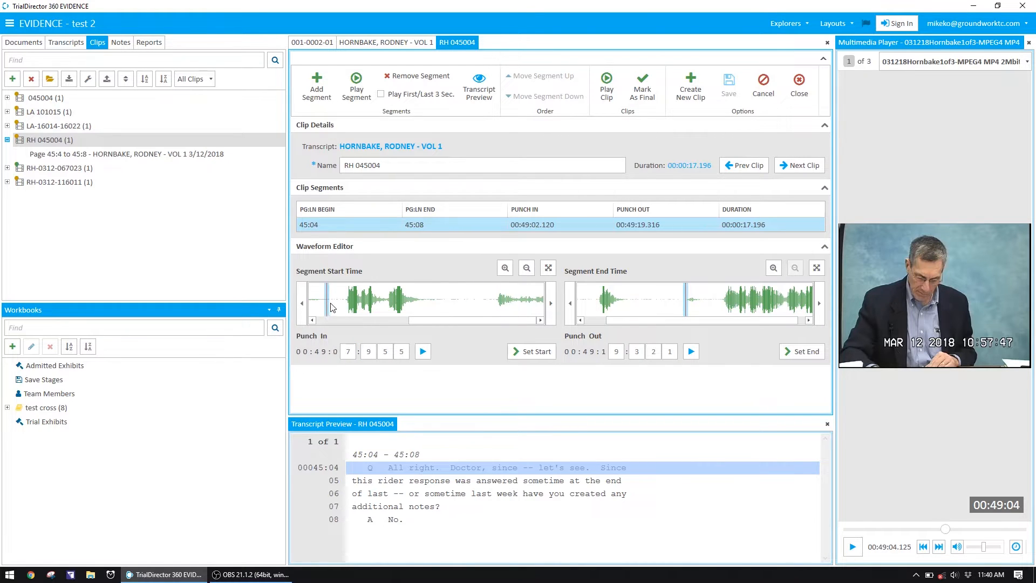
{"action": "left_click", "coordinate": [424, 356]}
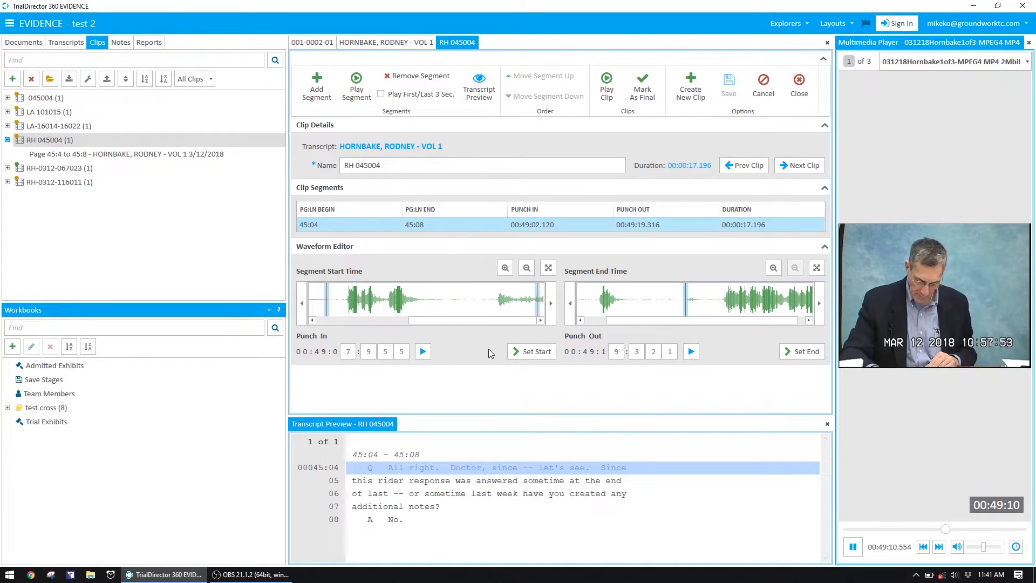
{"action": "left_click", "coordinate": [532, 352]}
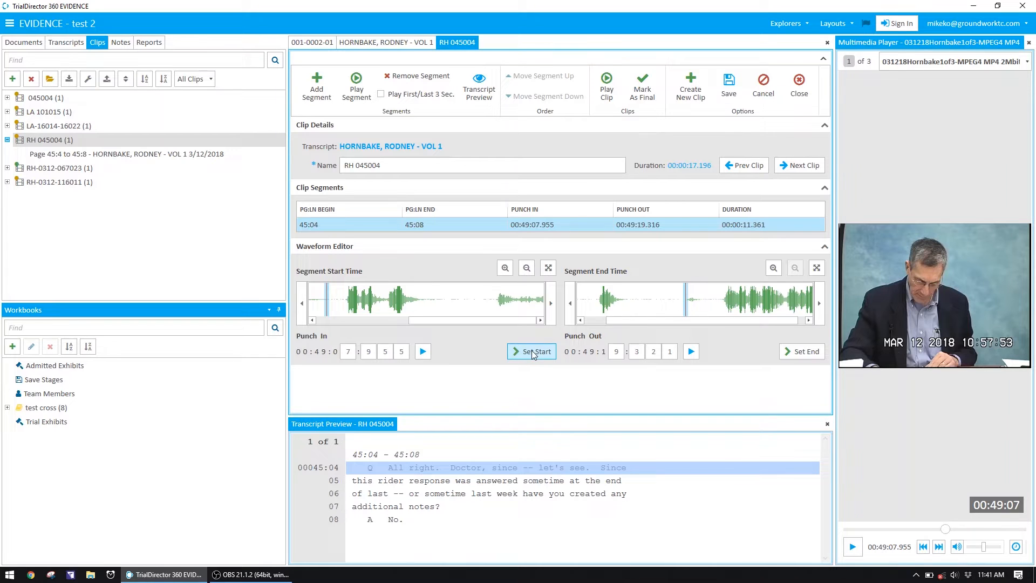
{"action": "left_click", "coordinate": [692, 352]}
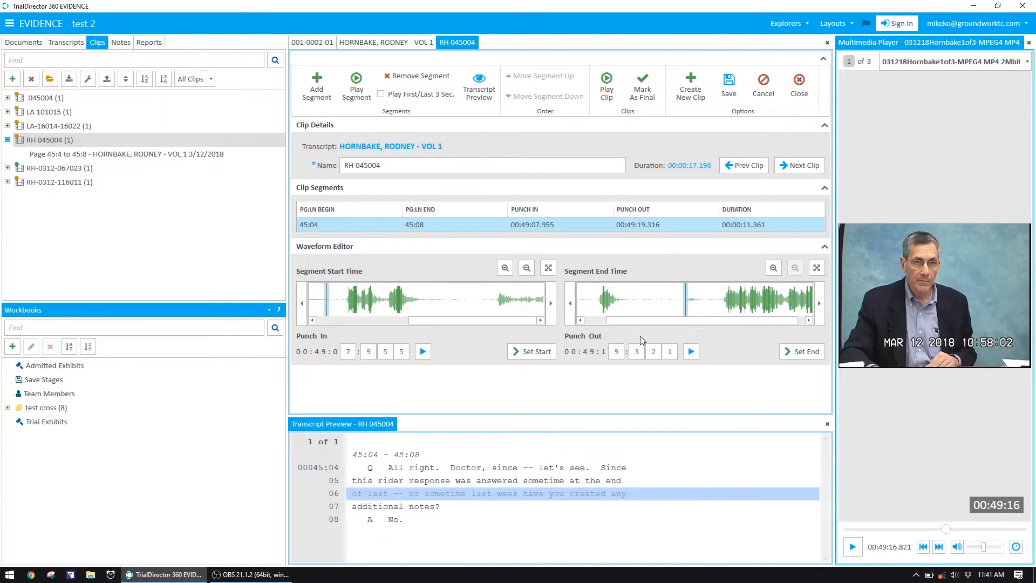
{"action": "left_click", "coordinate": [736, 85]}
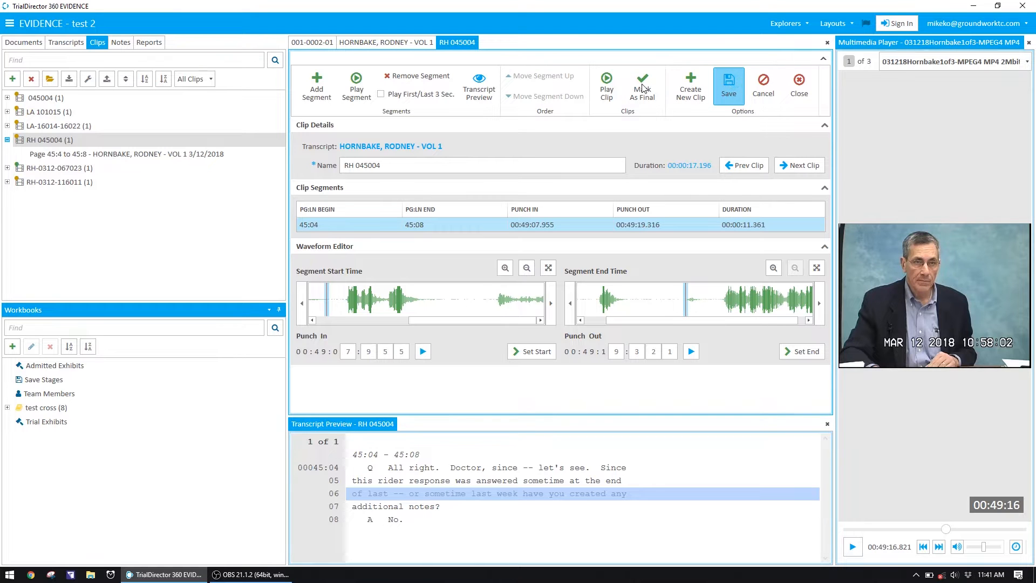